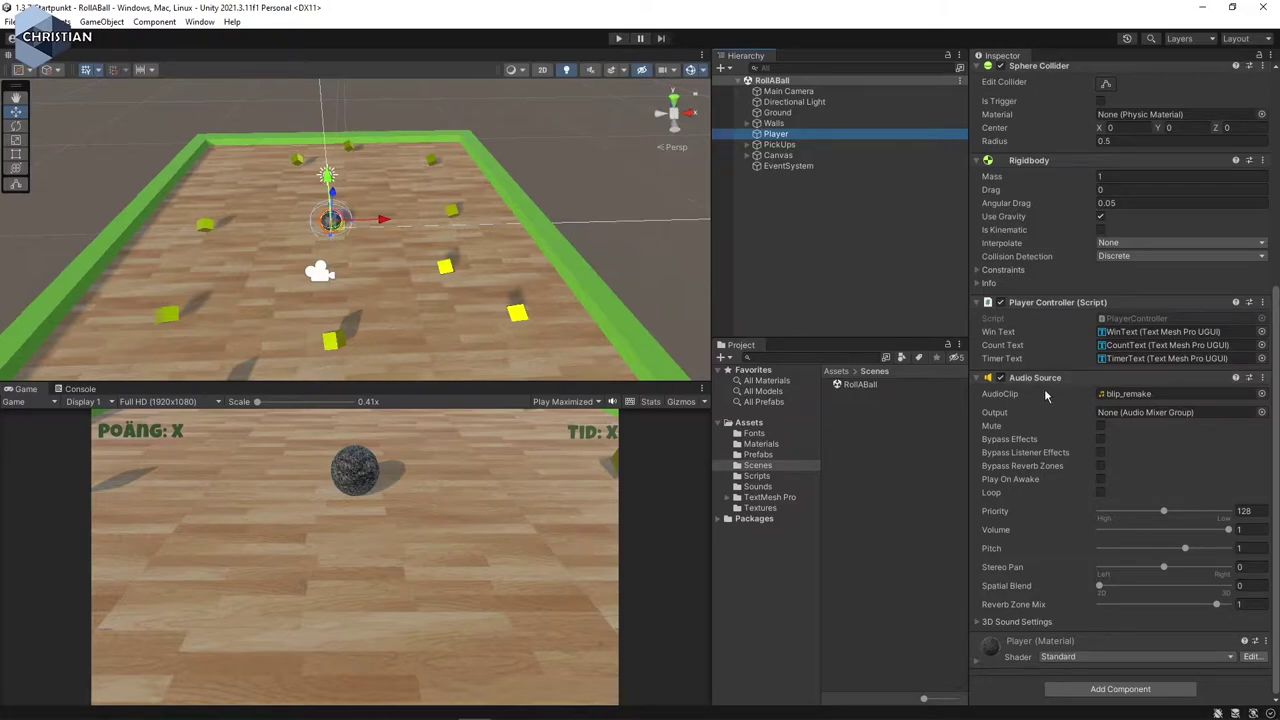
Step: Open the project's Sounds folder and inspect the blip_remake audio clip used by the Player's audio source
{"action": "mouse_move", "coordinate": [1045, 395]}
{"action": "left_click", "coordinate": [766, 488]}
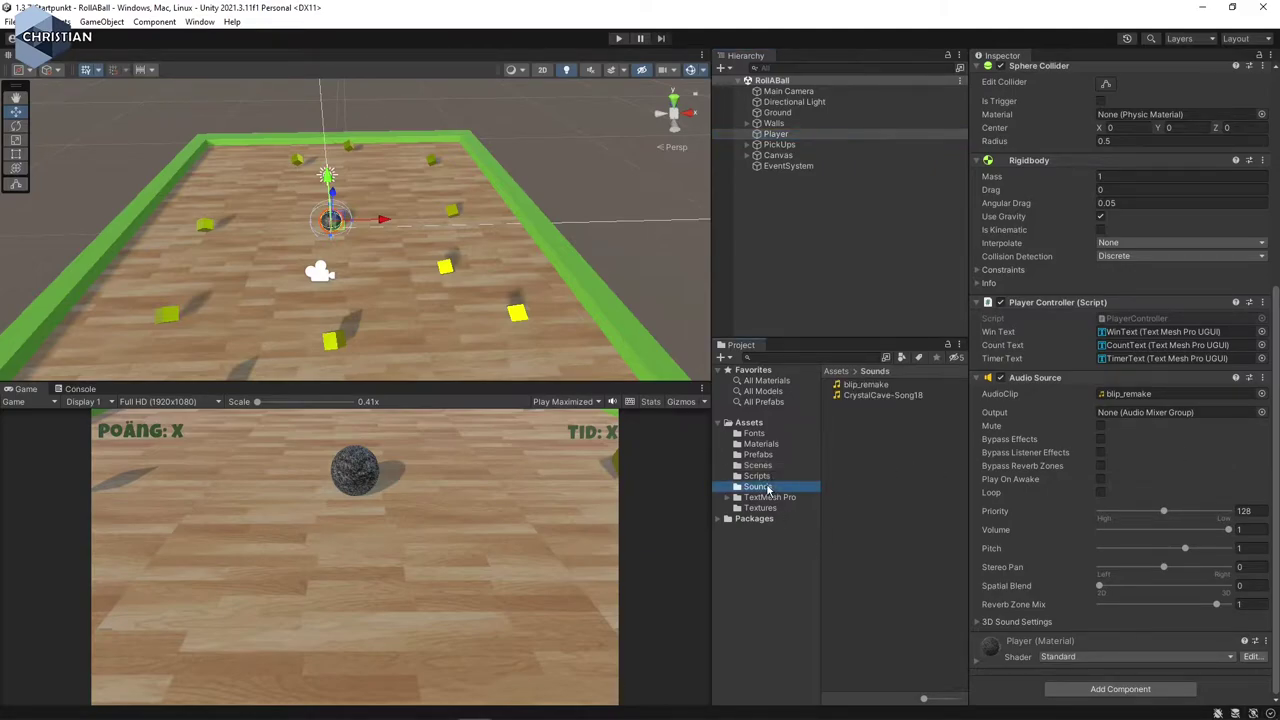
{"action": "left_click", "coordinate": [866, 388]}
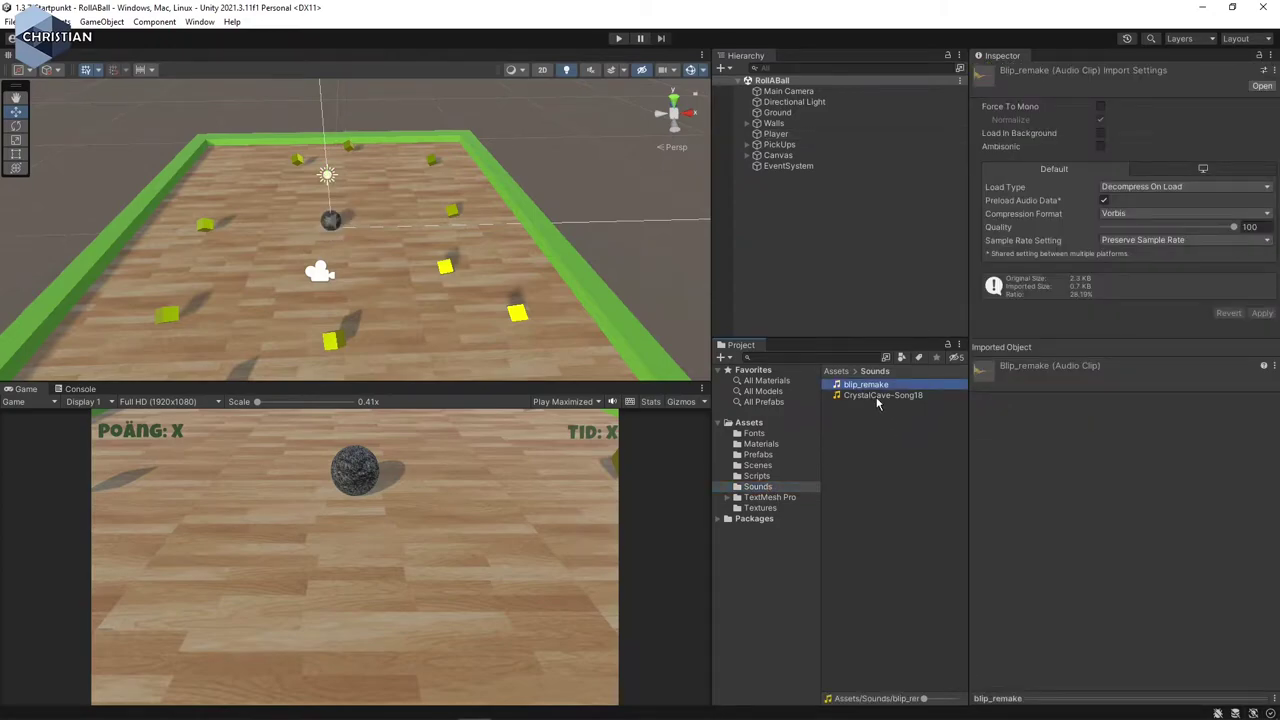
{"action": "left_click", "coordinate": [900, 455]}
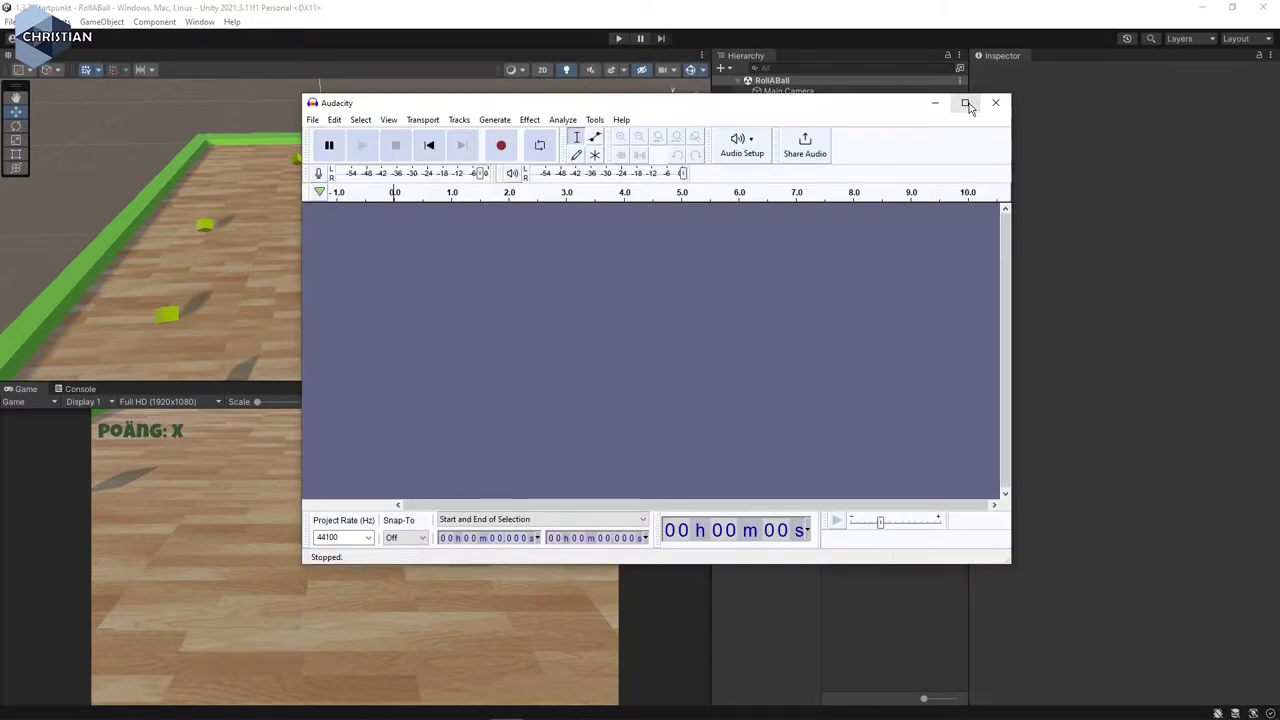
Step: Switch to Audacity, maximize its window, record about 8 seconds of tapping sounds on a new track, and play the recording back
{"action": "left_click", "coordinate": [966, 103]}
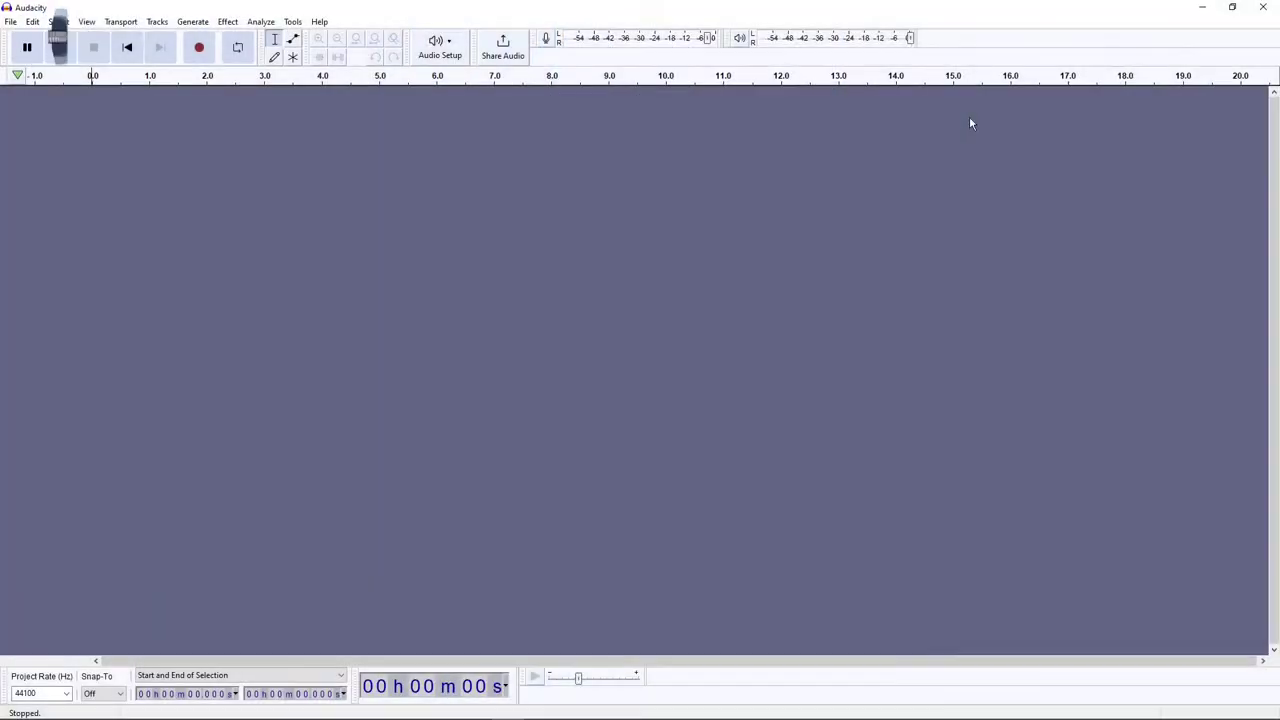
{"action": "left_click", "coordinate": [199, 48]}
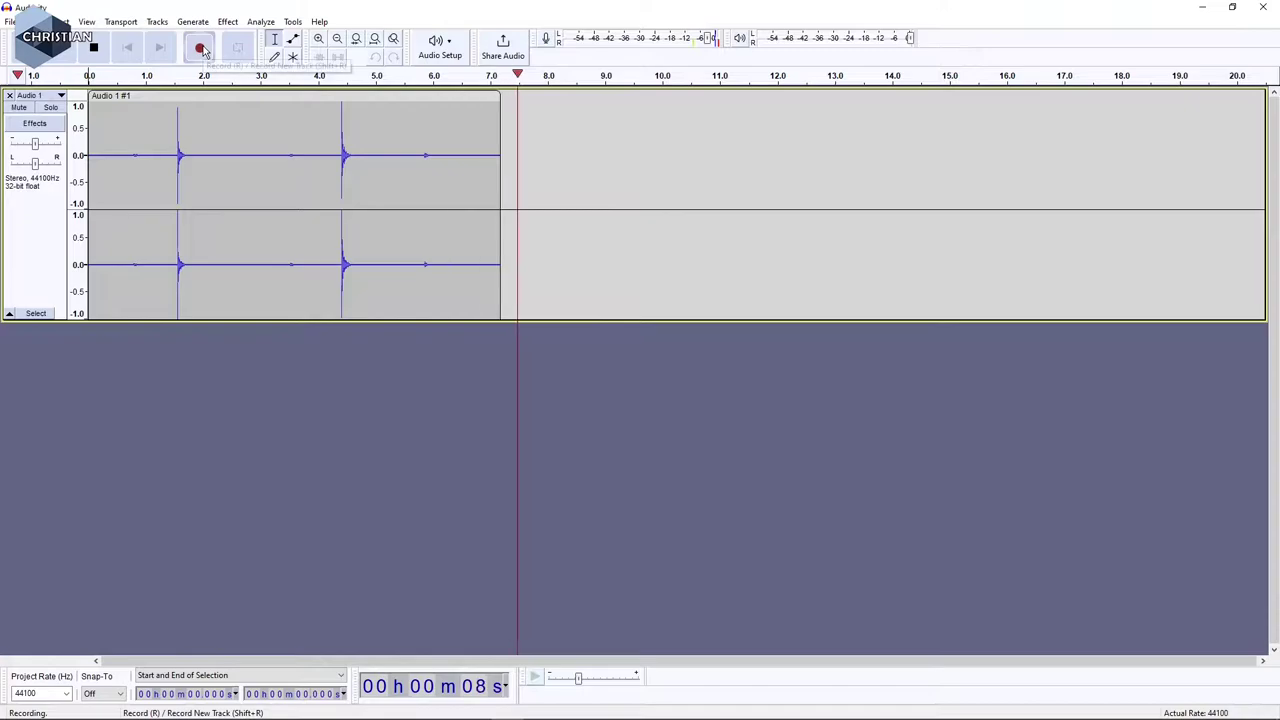
{"action": "key", "text": "space"}
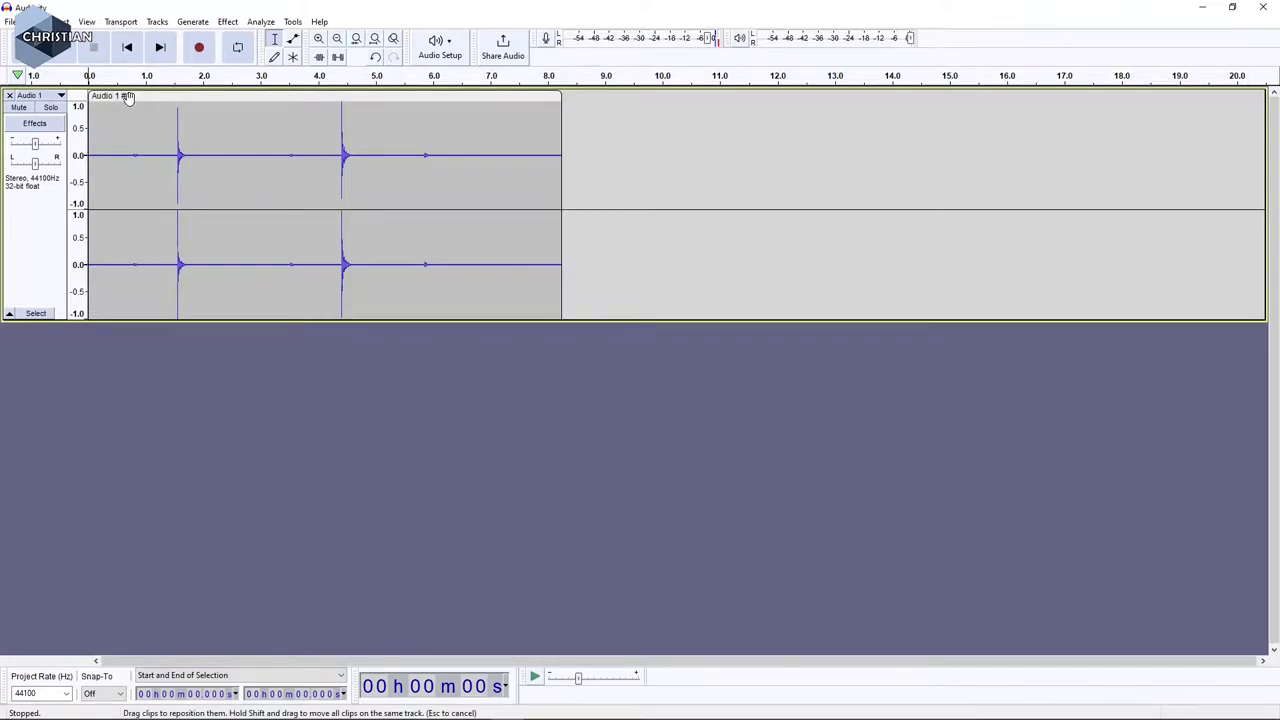
{"action": "key", "text": "space"}
{"action": "key", "text": "space"}
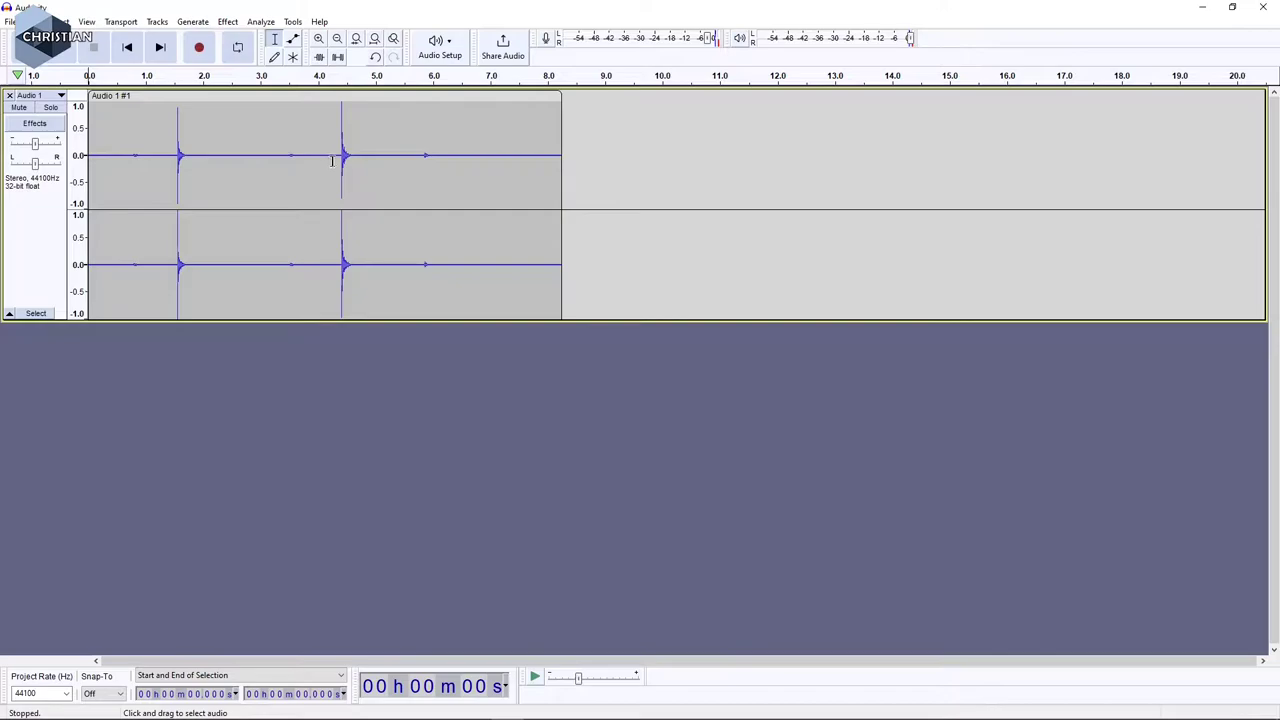
Step: Delete everything before the second loud peak and the audio following it, keeping a clip about 0.44 s long
{"action": "left_click_drag", "start_coordinate": [341, 155], "coordinate": [42, 140]}
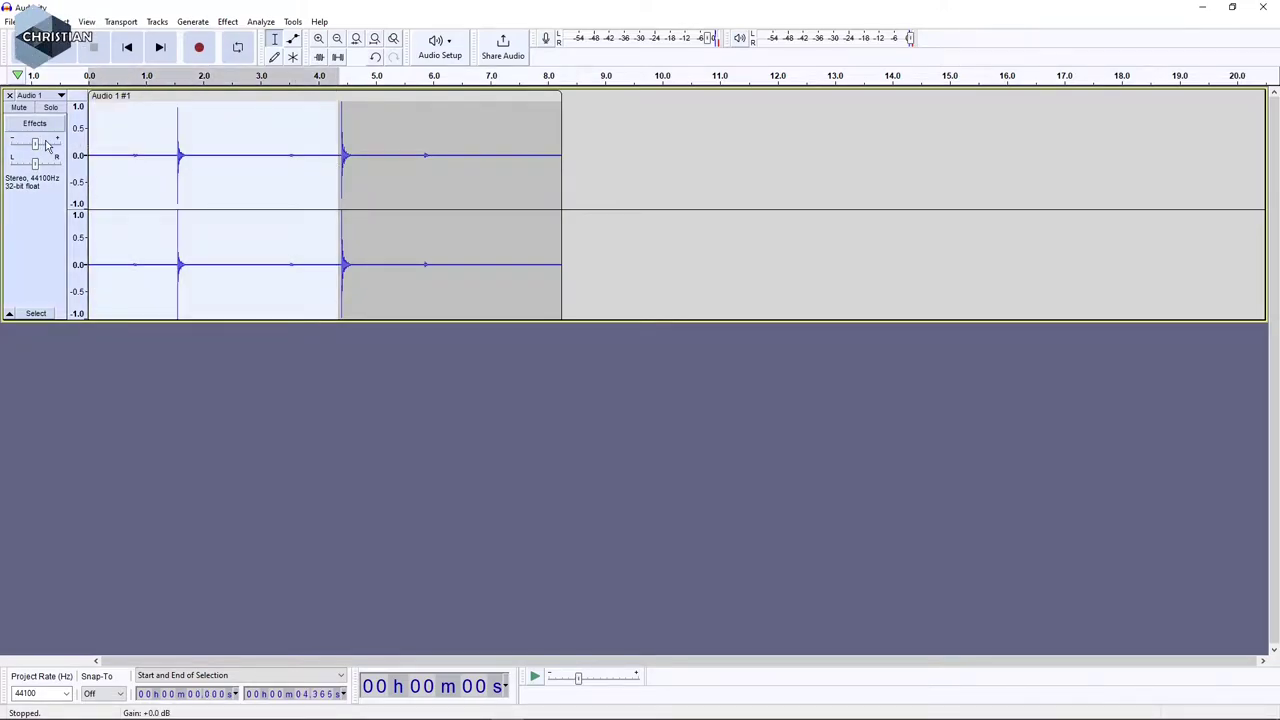
{"action": "key", "text": "Delete"}
{"action": "left_click_drag", "start_coordinate": [115, 160], "coordinate": [352, 168]}
{"action": "key", "text": "Delete"}
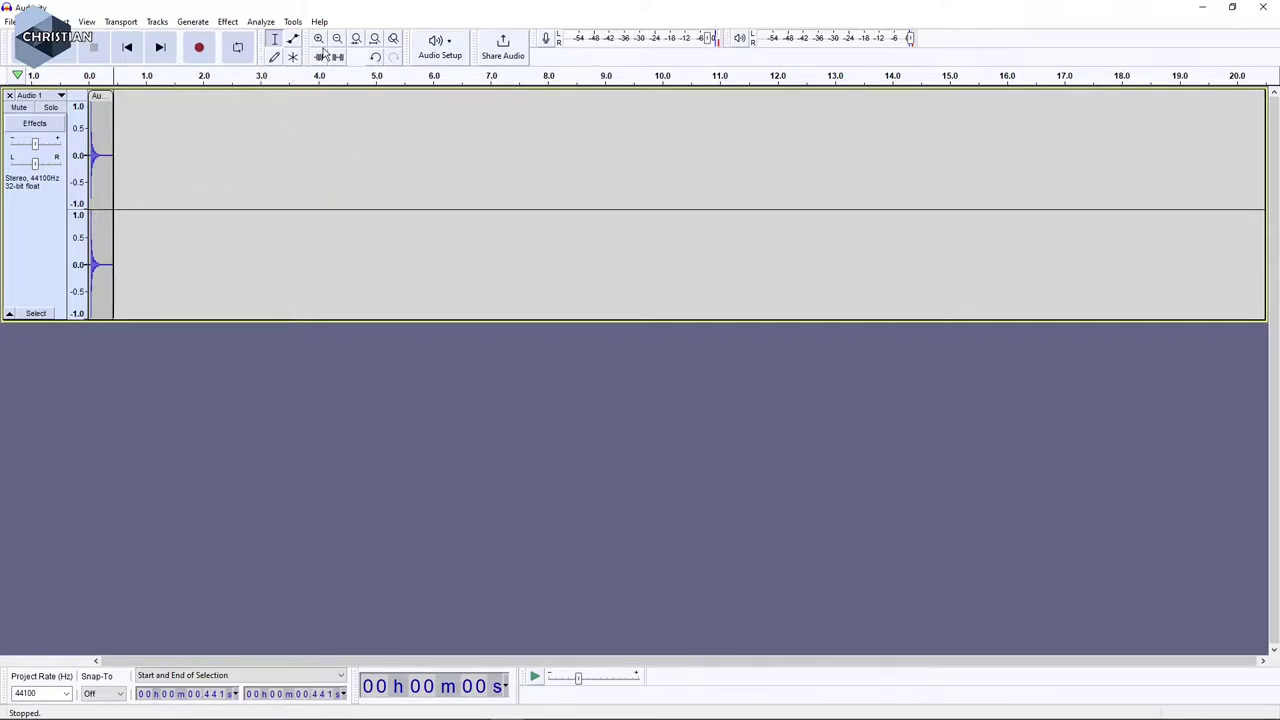
Step: Delete the silence before the clip's peak and the quiet tail after about 0.139 s
{"action": "left_click", "coordinate": [318, 40]}
{"action": "left_click", "coordinate": [318, 40]}
{"action": "left_click", "coordinate": [318, 40]}
{"action": "left_click", "coordinate": [318, 40]}
{"action": "left_click", "coordinate": [318, 40]}
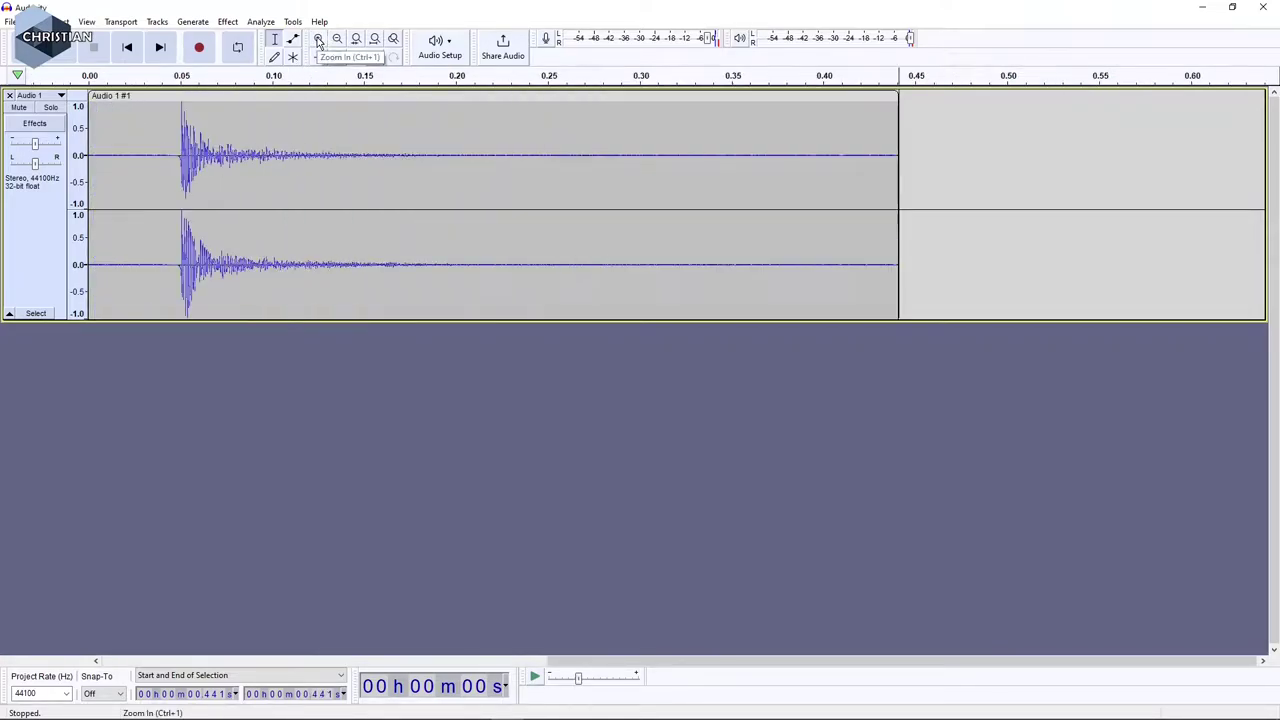
{"action": "left_click", "coordinate": [318, 40]}
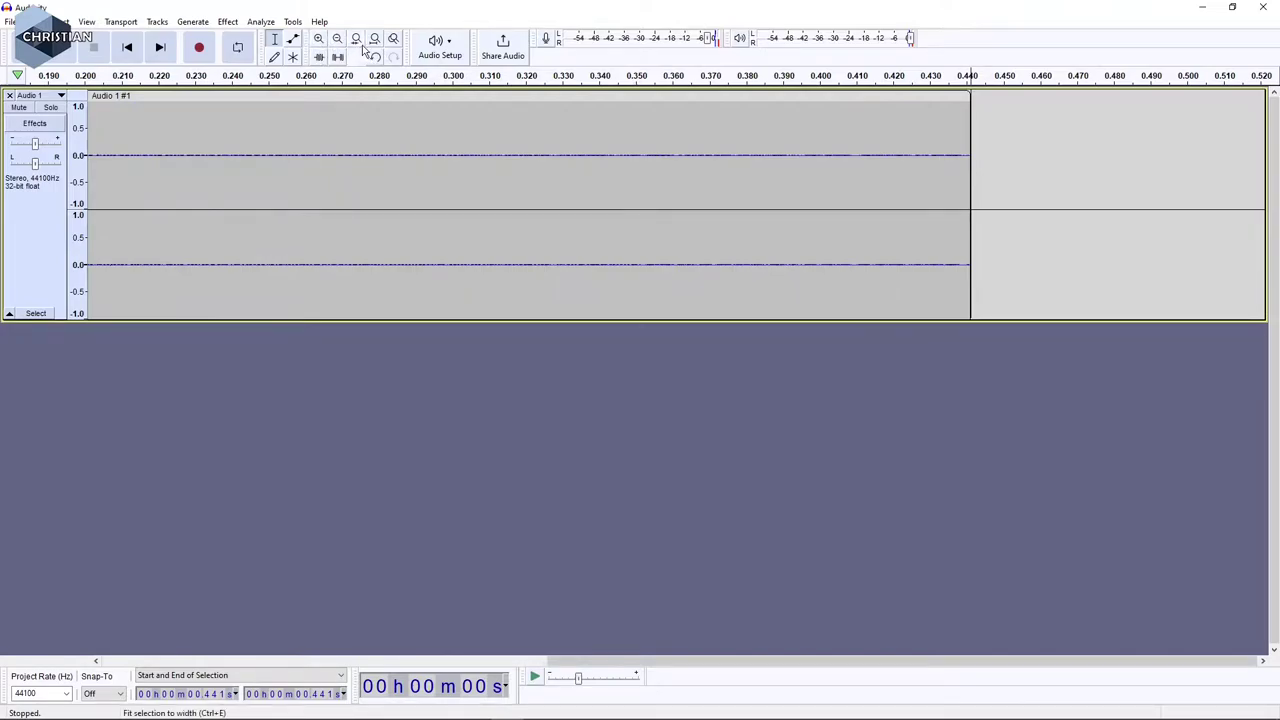
{"action": "left_click", "coordinate": [337, 40]}
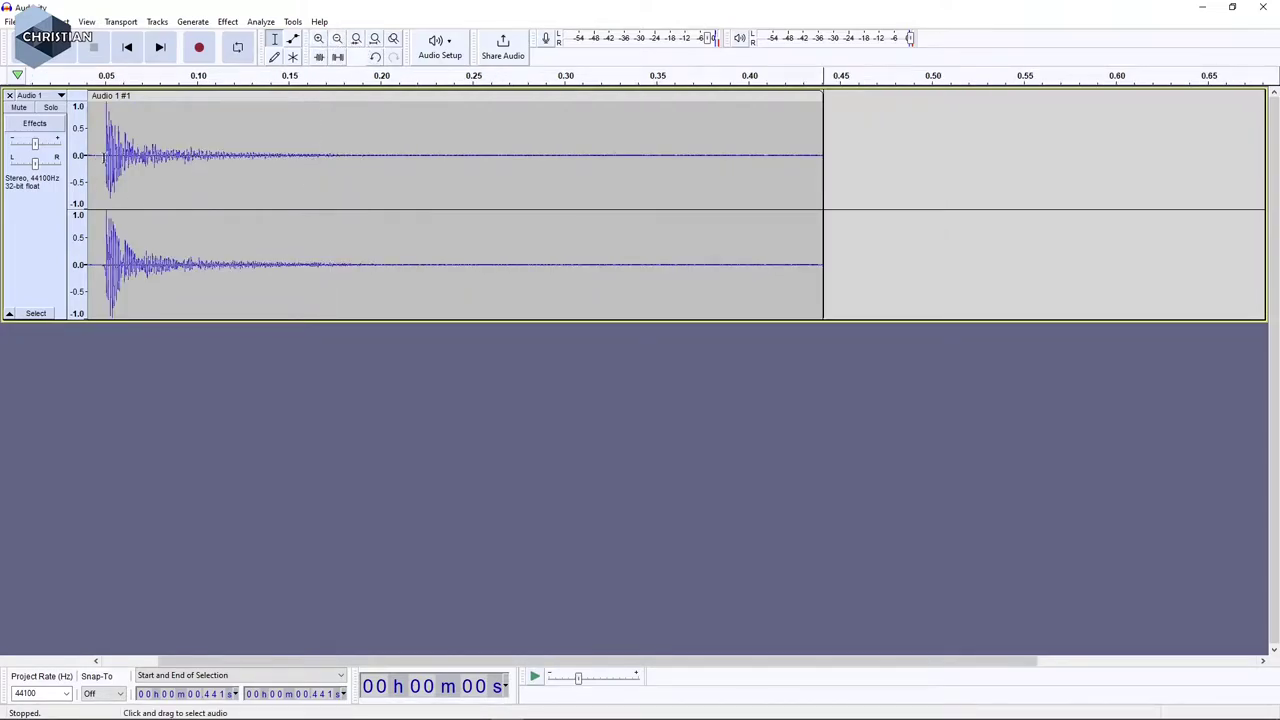
{"action": "left_click_drag", "start_coordinate": [104, 198], "coordinate": [15, 162]}
{"action": "key", "text": "Delete"}
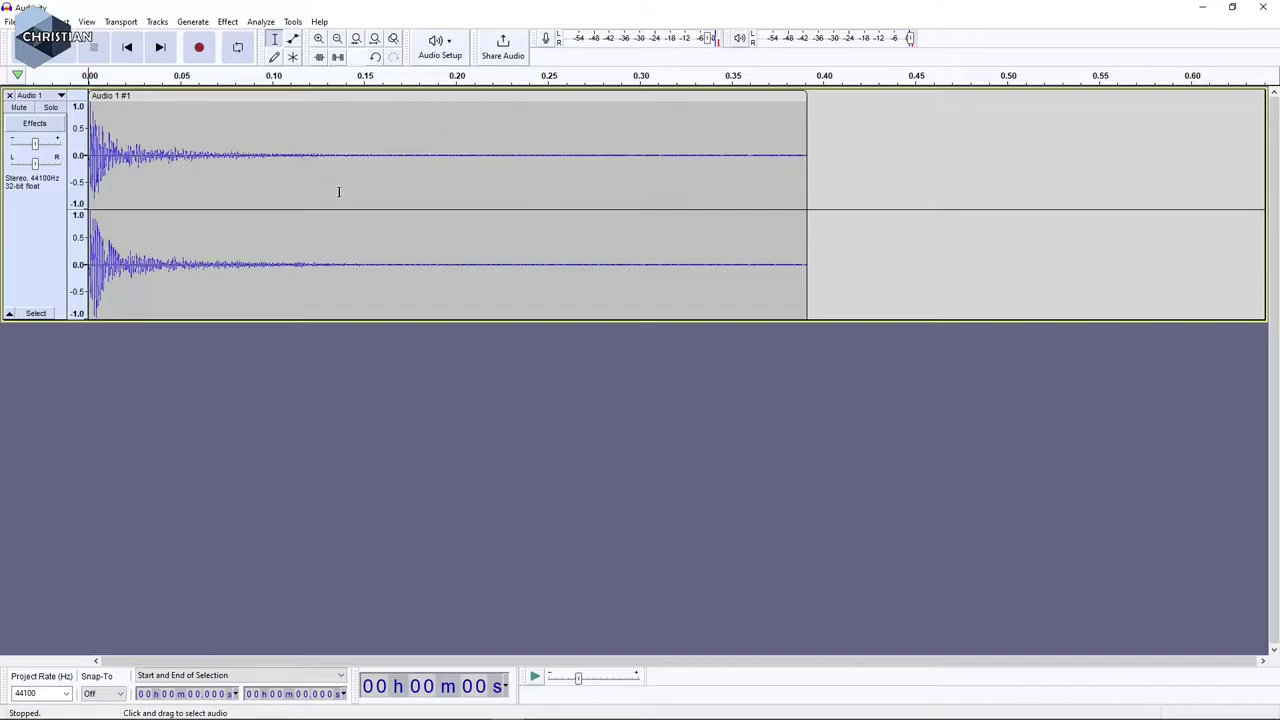
{"action": "left_click_drag", "start_coordinate": [341, 165], "coordinate": [851, 194]}
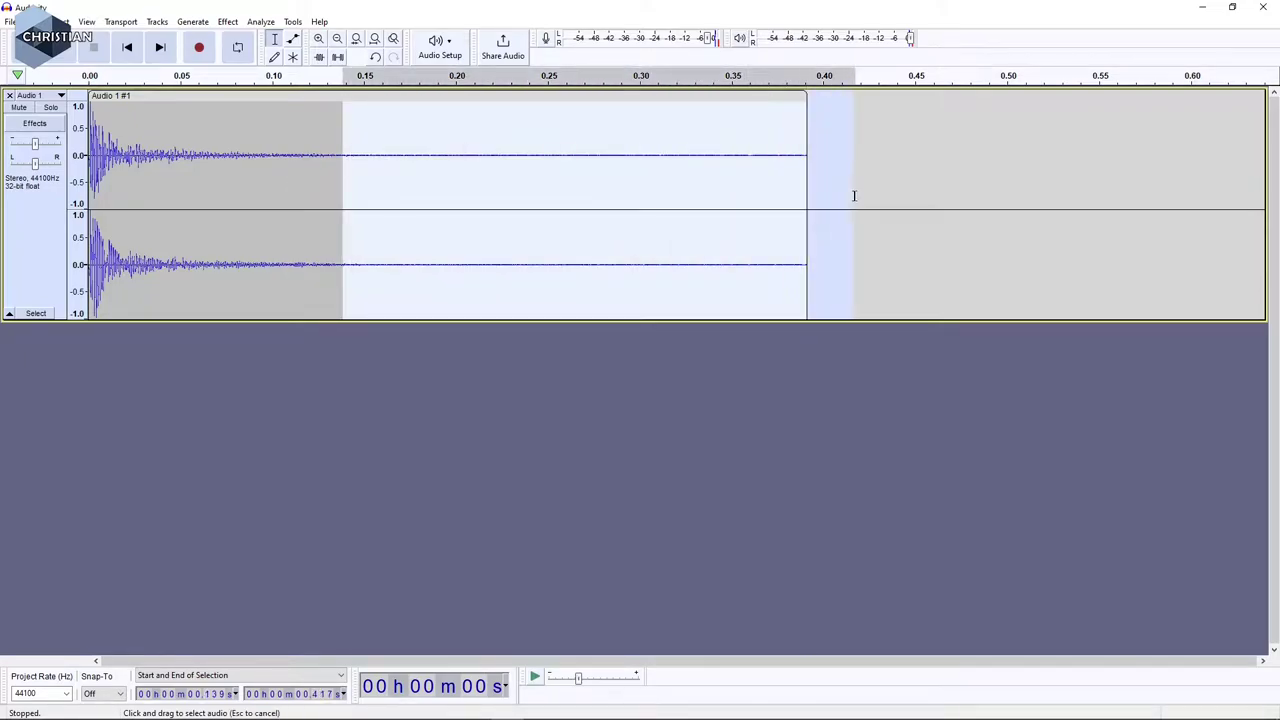
{"action": "key", "text": "Delete"}
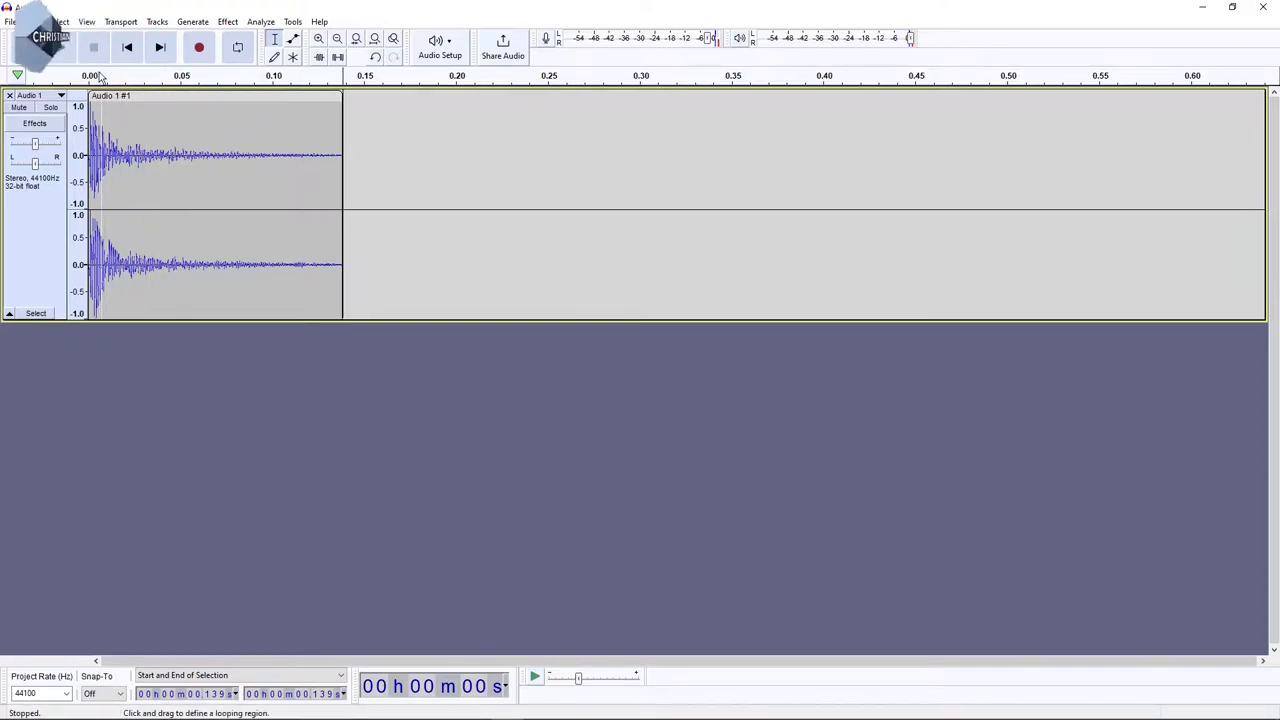
Step: Play the trimmed clip from its beginning several times to hear the result
{"action": "left_click", "coordinate": [62, 75]}
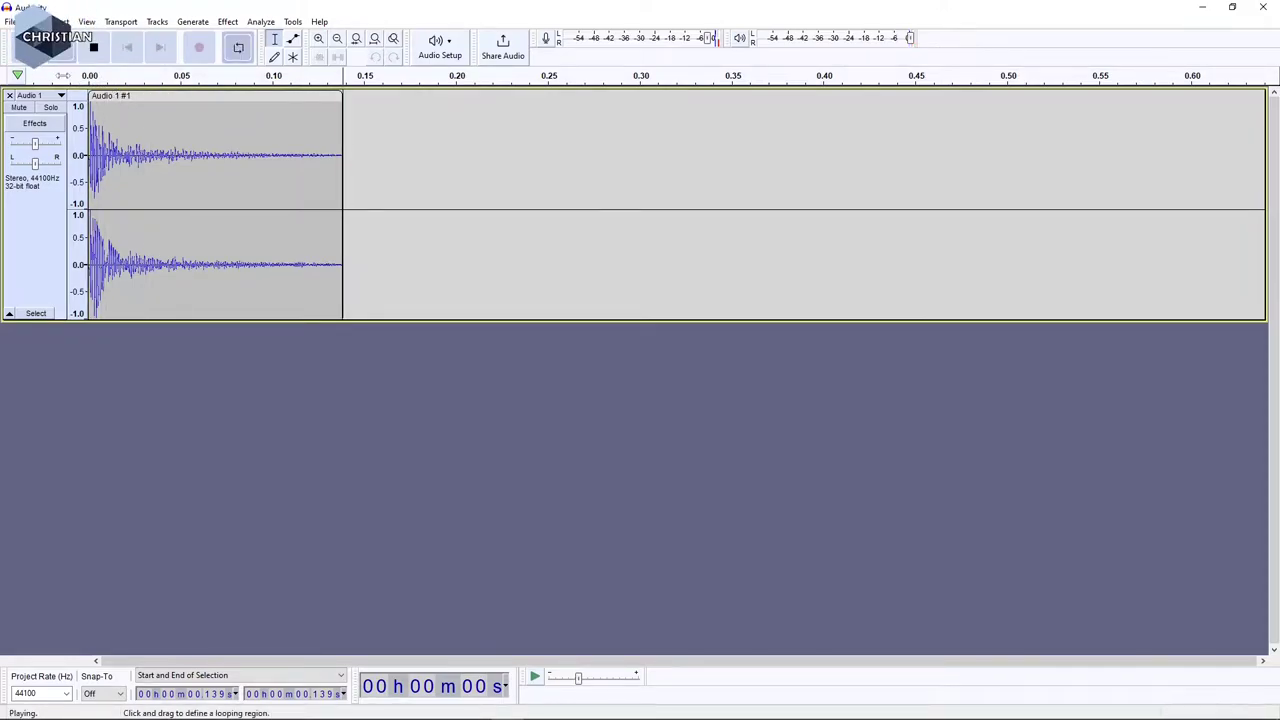
{"action": "left_click", "coordinate": [62, 75]}
{"action": "left_click", "coordinate": [97, 80]}
{"action": "left_click", "coordinate": [92, 78]}
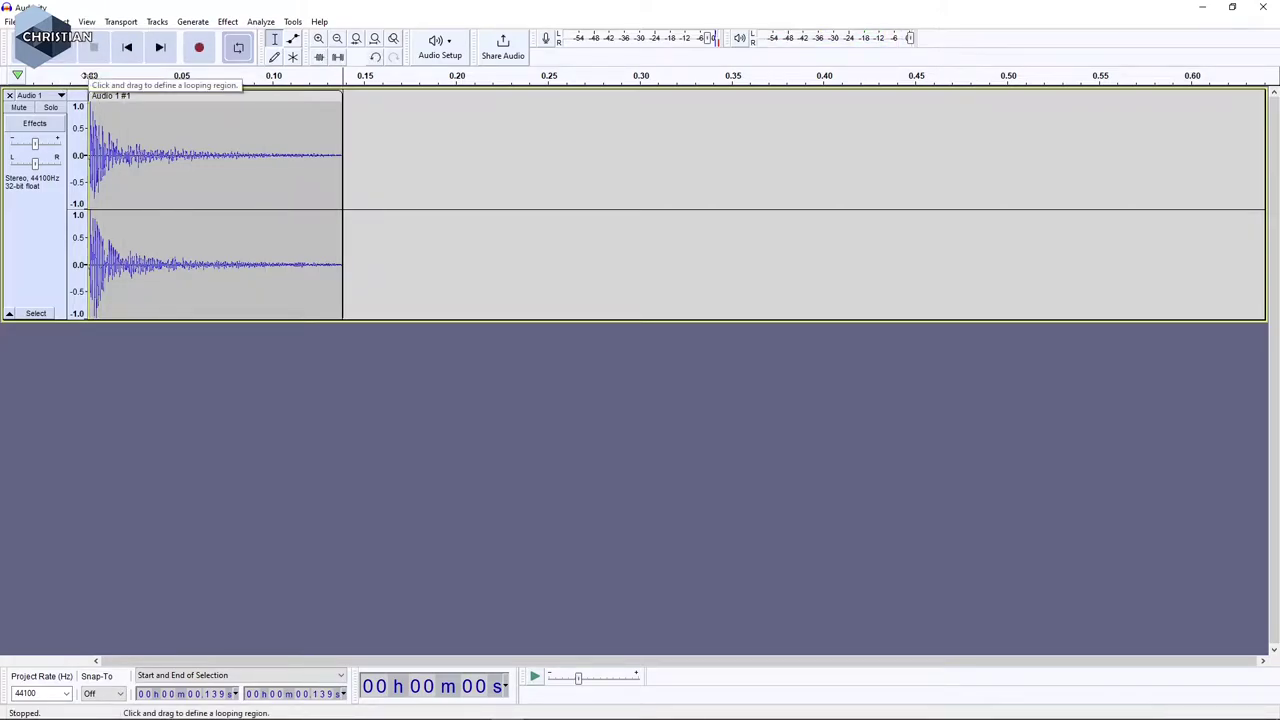
{"action": "left_click", "coordinate": [404, 174]}
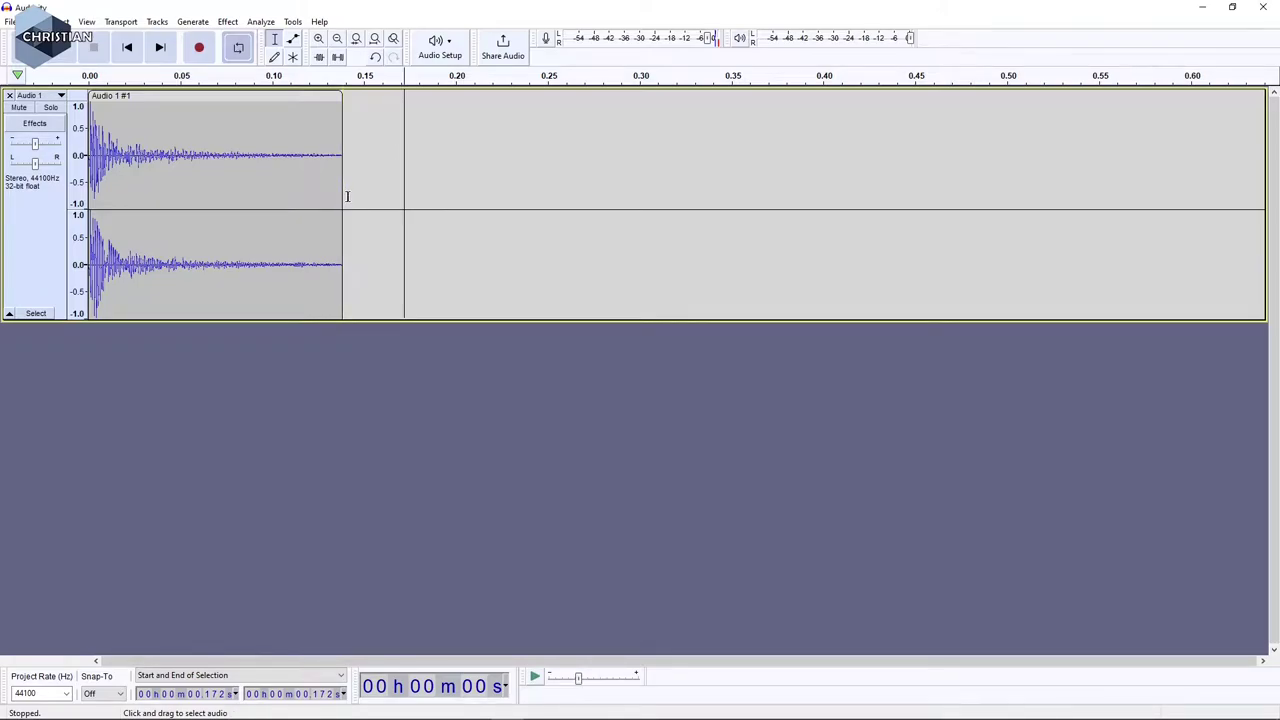
Step: Apply a Fade Out to the clip's tail from about 0.034 s to its end
{"action": "left_click_drag", "start_coordinate": [357, 186], "coordinate": [150, 173]}
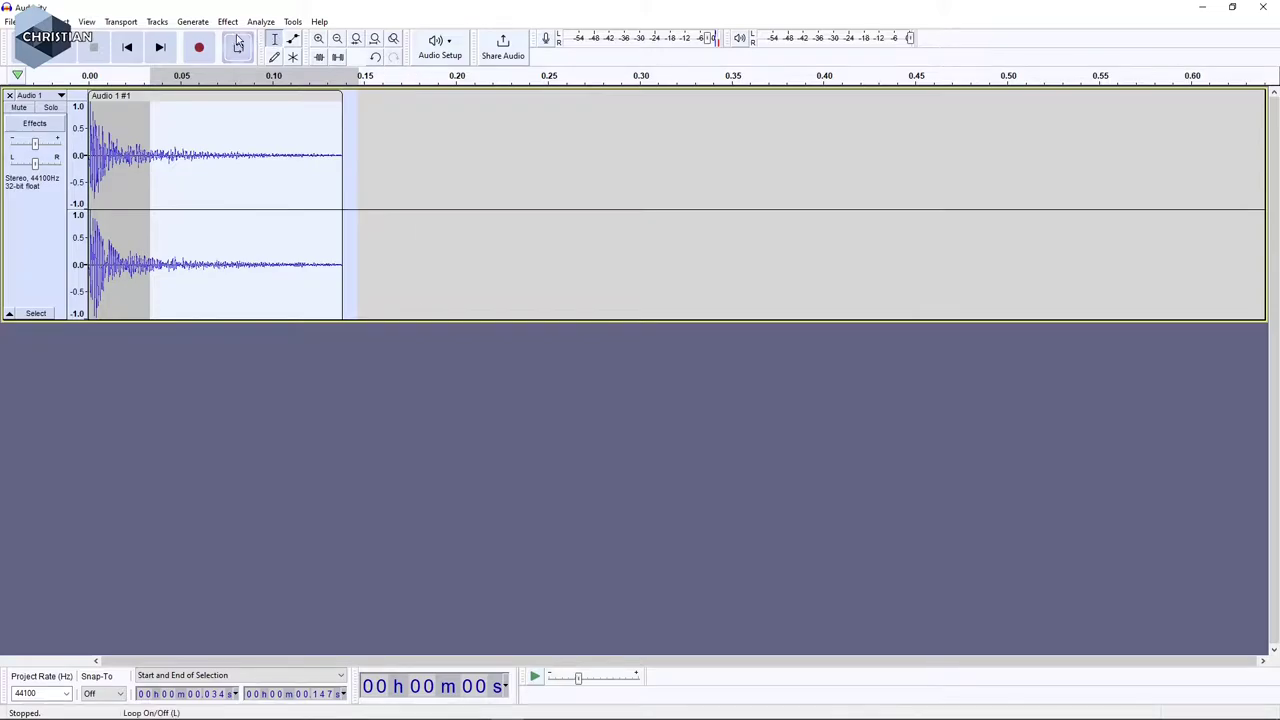
{"action": "left_click", "coordinate": [224, 24]}
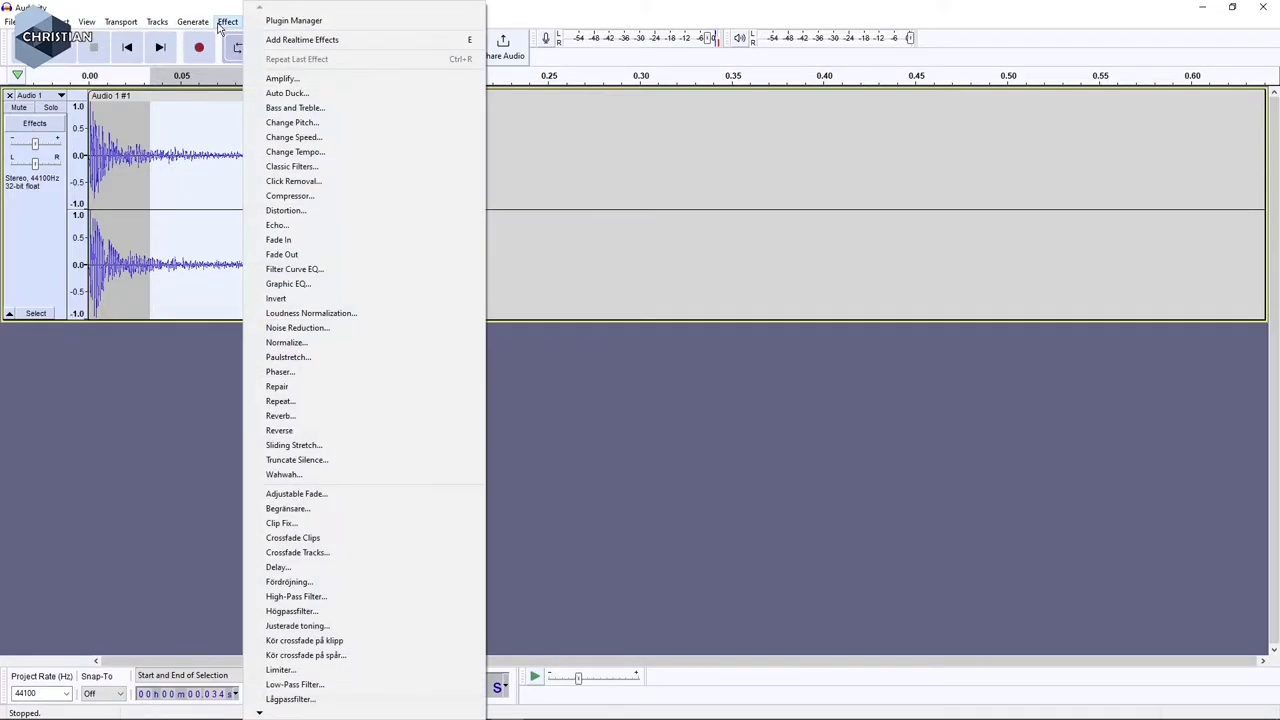
{"action": "left_click", "coordinate": [298, 255]}
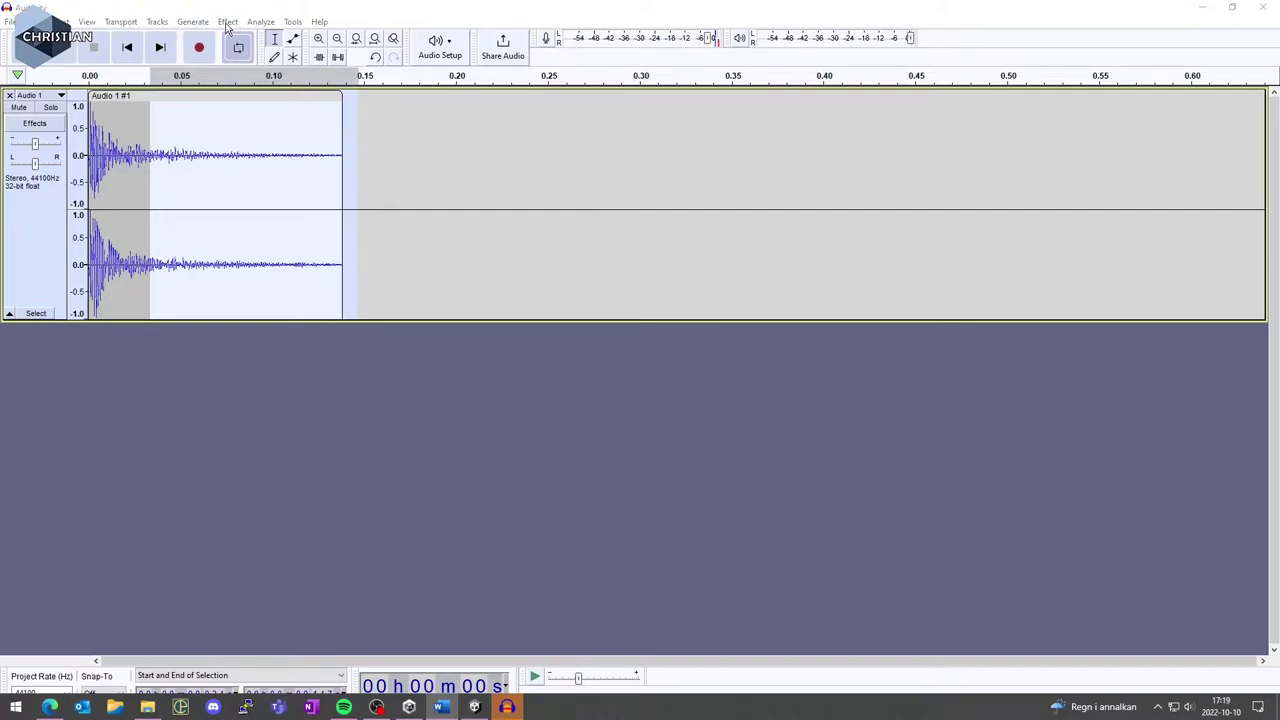
{"action": "left_click", "coordinate": [230, 21]}
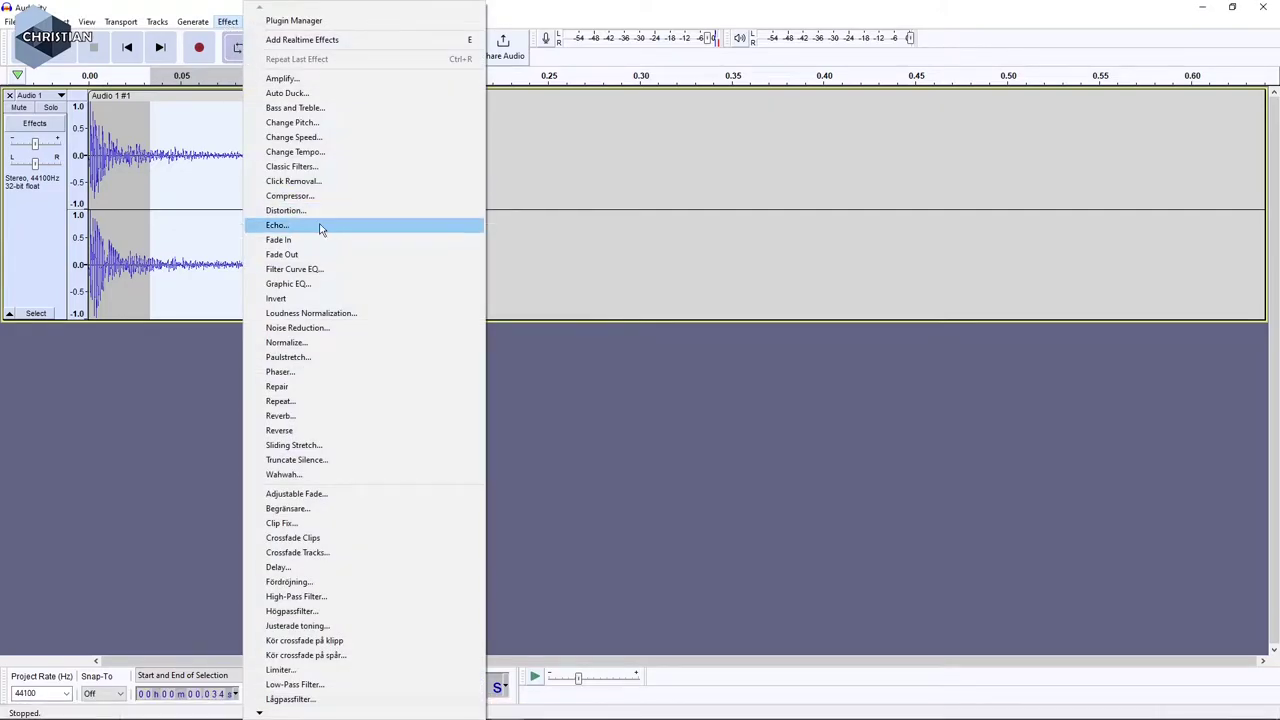
{"action": "left_click", "coordinate": [290, 254]}
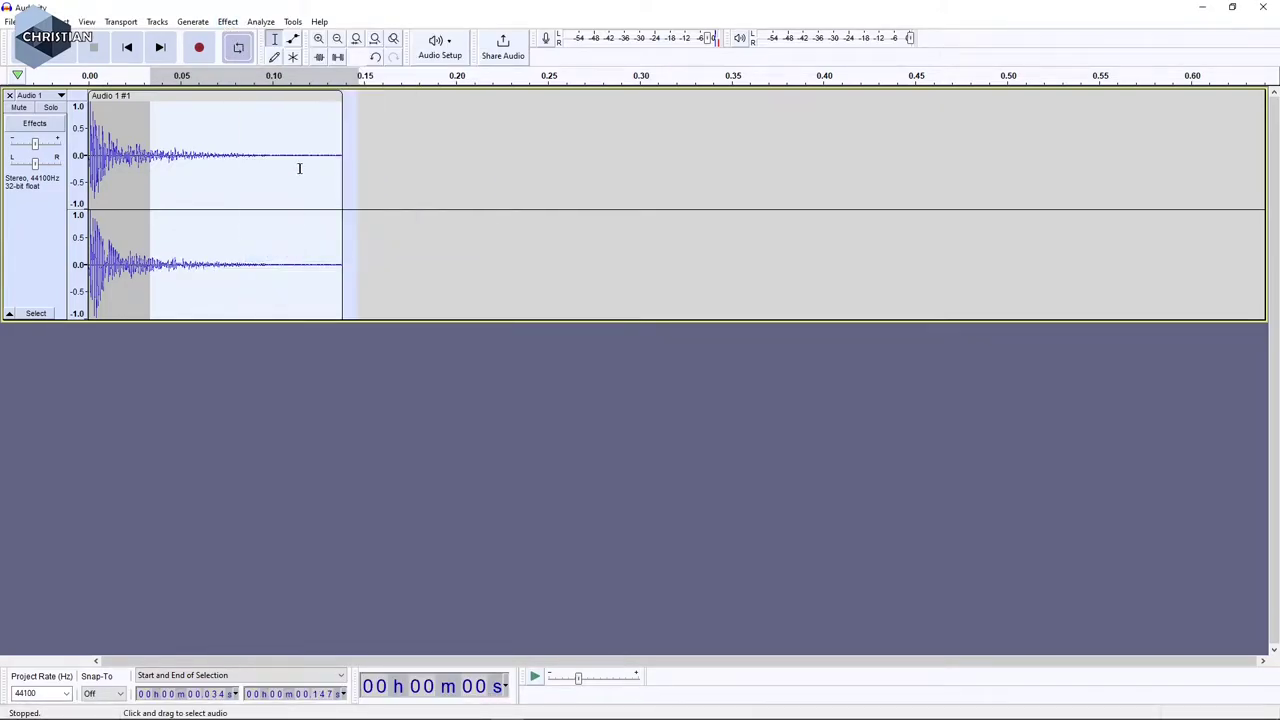
Step: Preview and apply Reverb to the entire clip with the room size set to 95%
{"action": "left_click", "coordinate": [291, 232]}
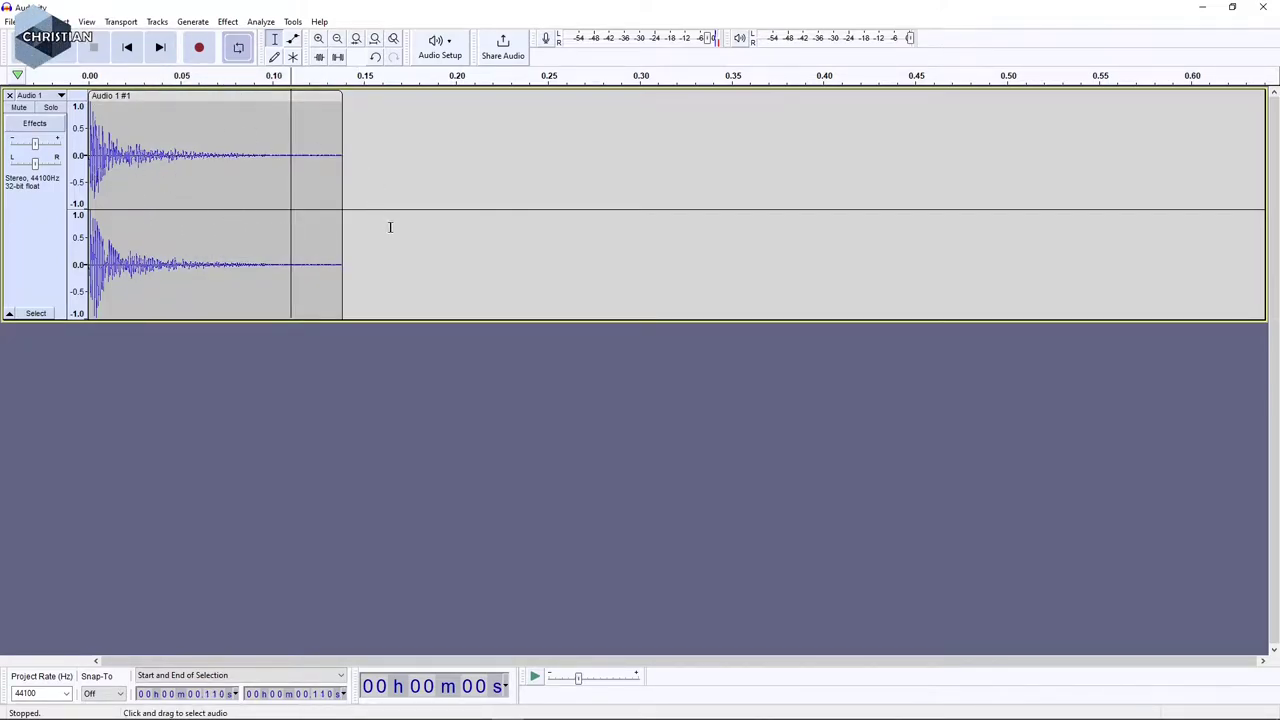
{"action": "double_click", "coordinate": [317, 204]}
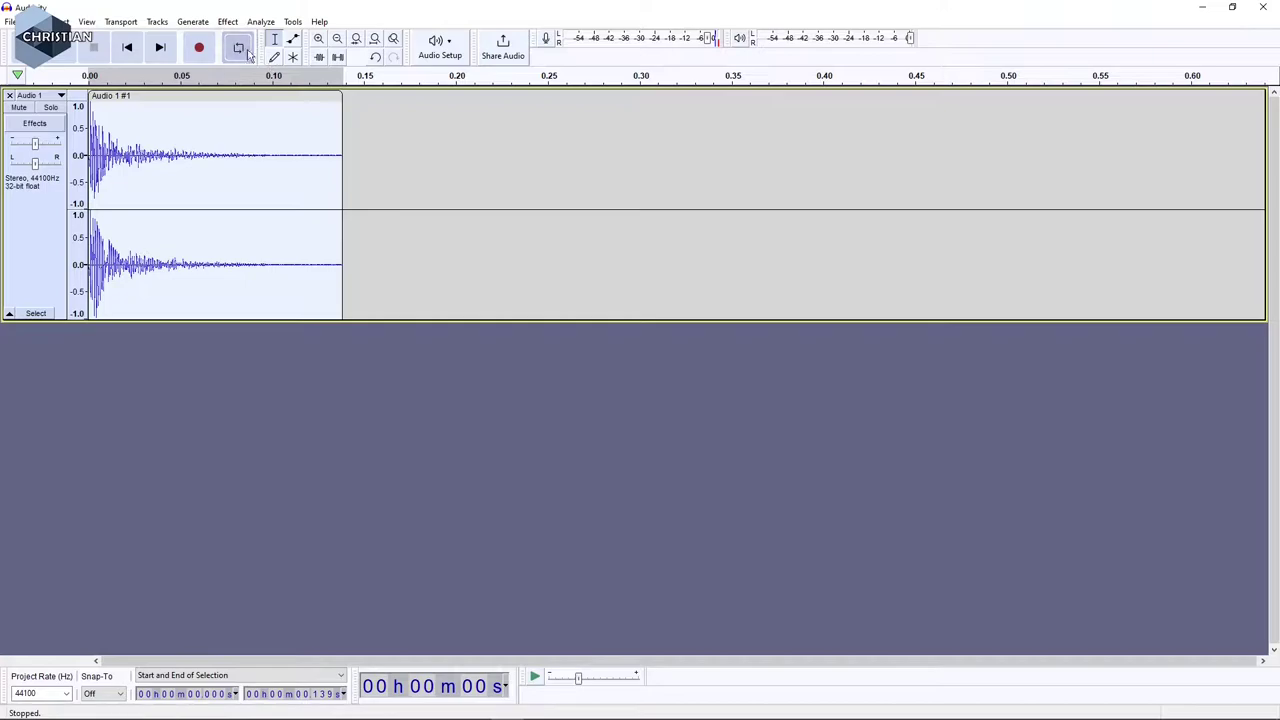
{"action": "left_click", "coordinate": [227, 22]}
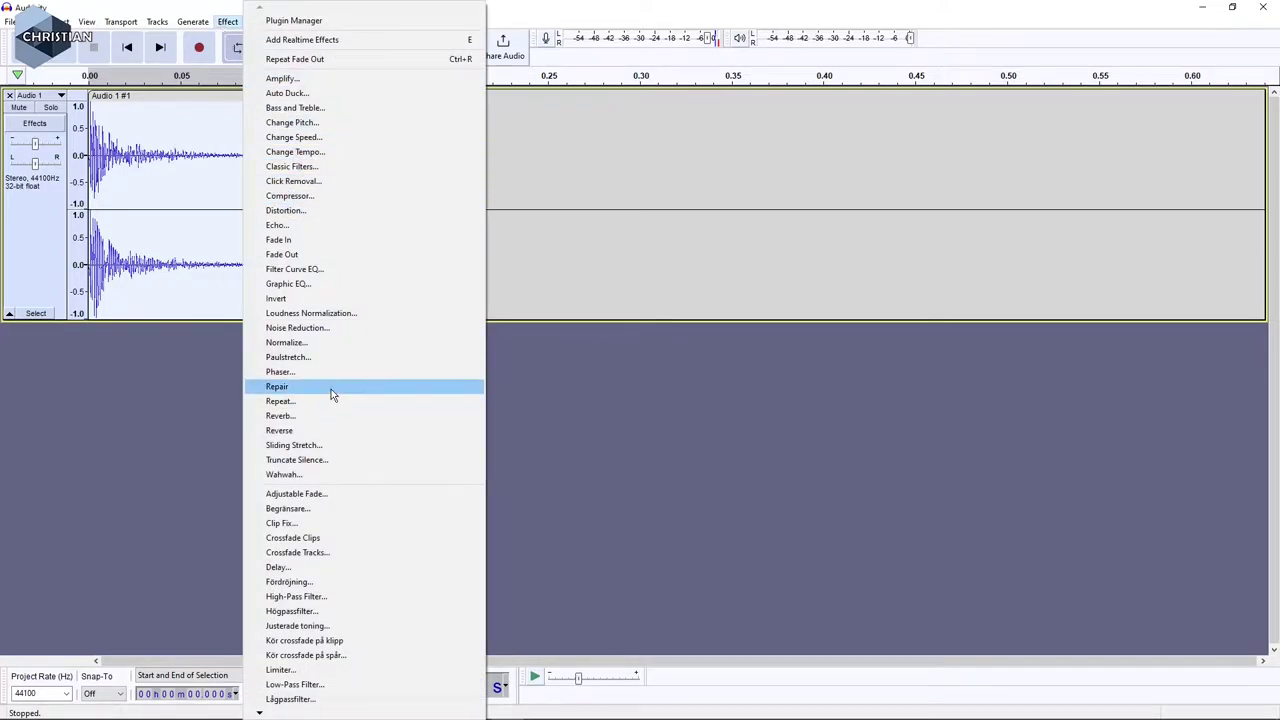
{"action": "left_click", "coordinate": [308, 415]}
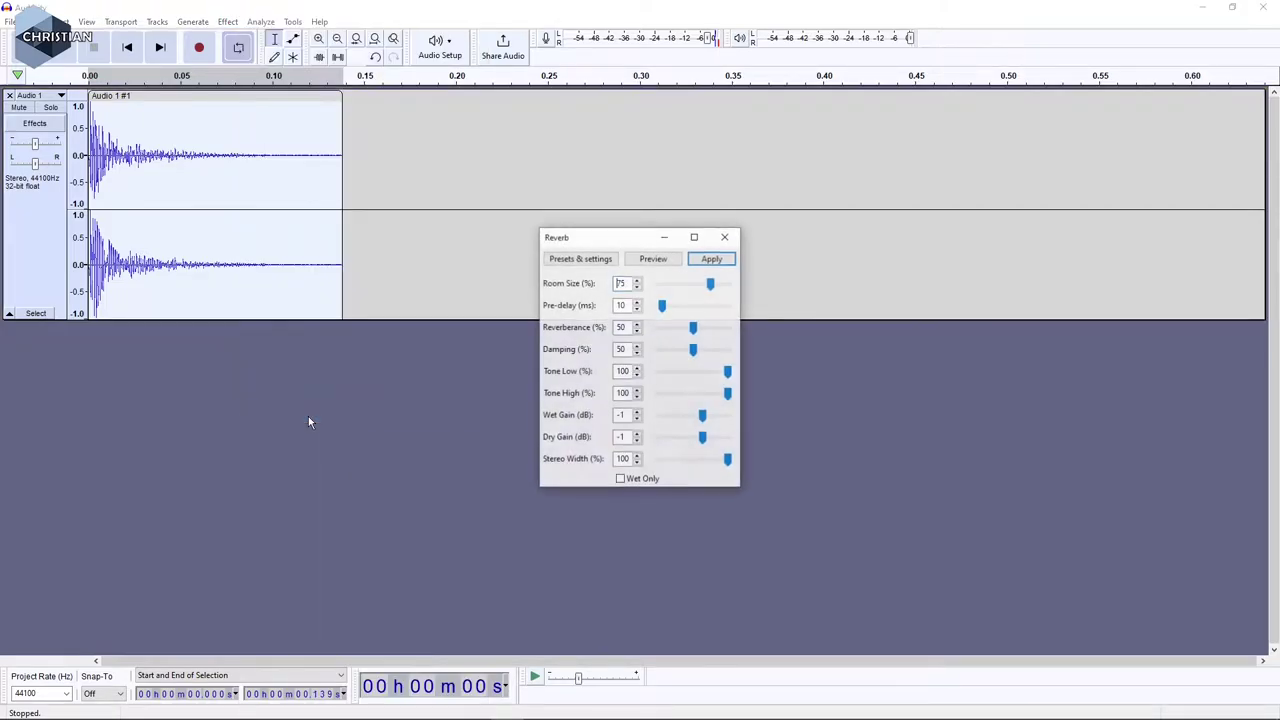
{"action": "double_click", "coordinate": [625, 284]}
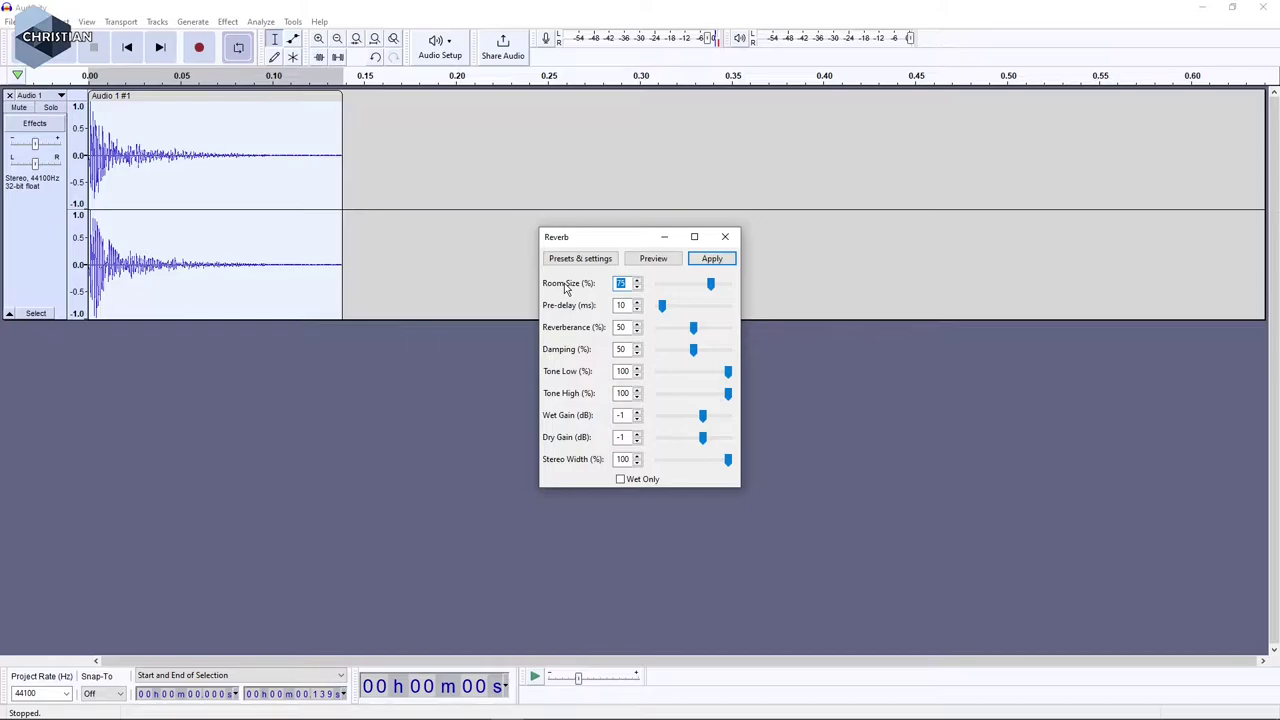
{"action": "type", "text": "10"}
{"action": "left_click", "coordinate": [656, 259]}
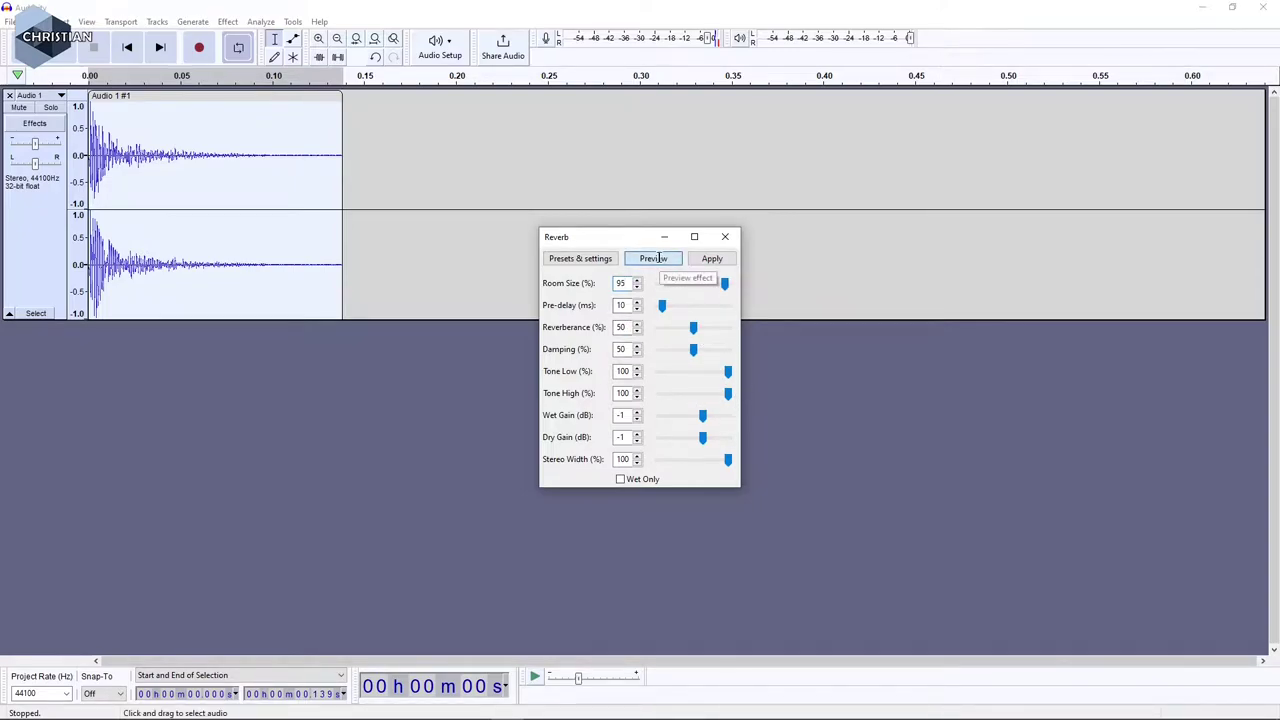
{"action": "left_click", "coordinate": [713, 259]}
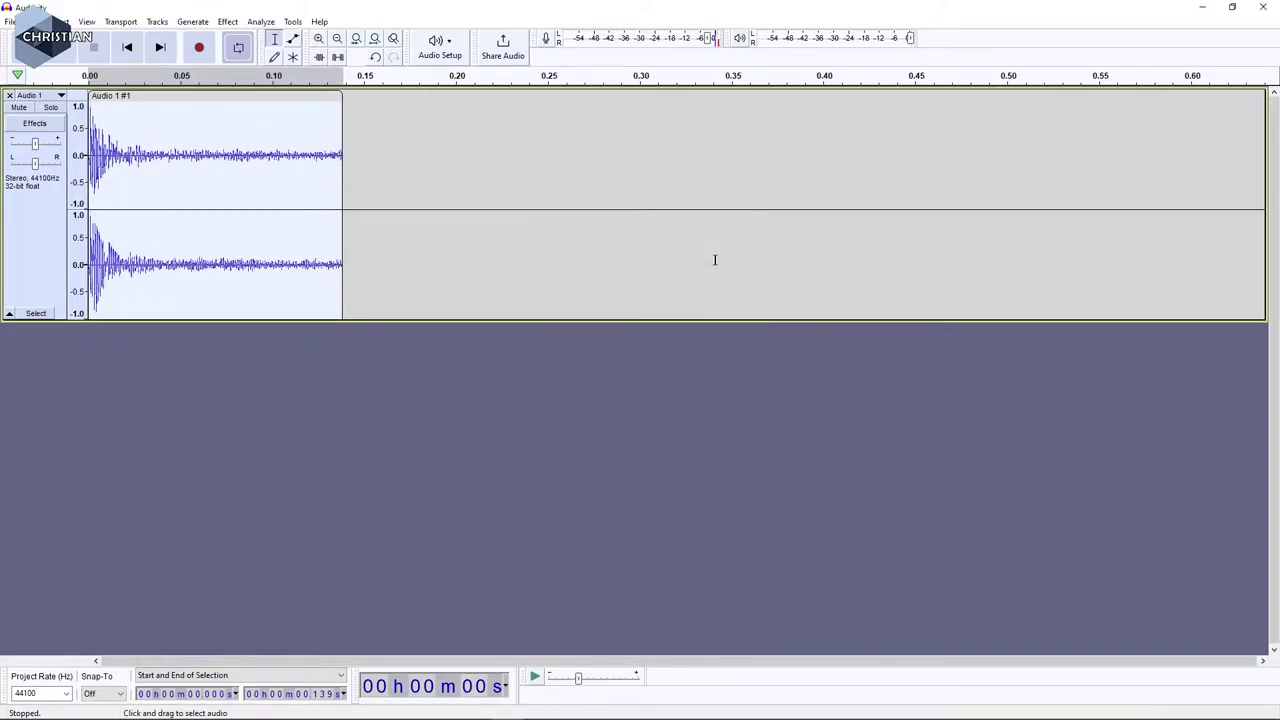
Step: Apply a Fade Out to the reverberated clip from about 0.029 s to its end
{"action": "left_click", "coordinate": [384, 223]}
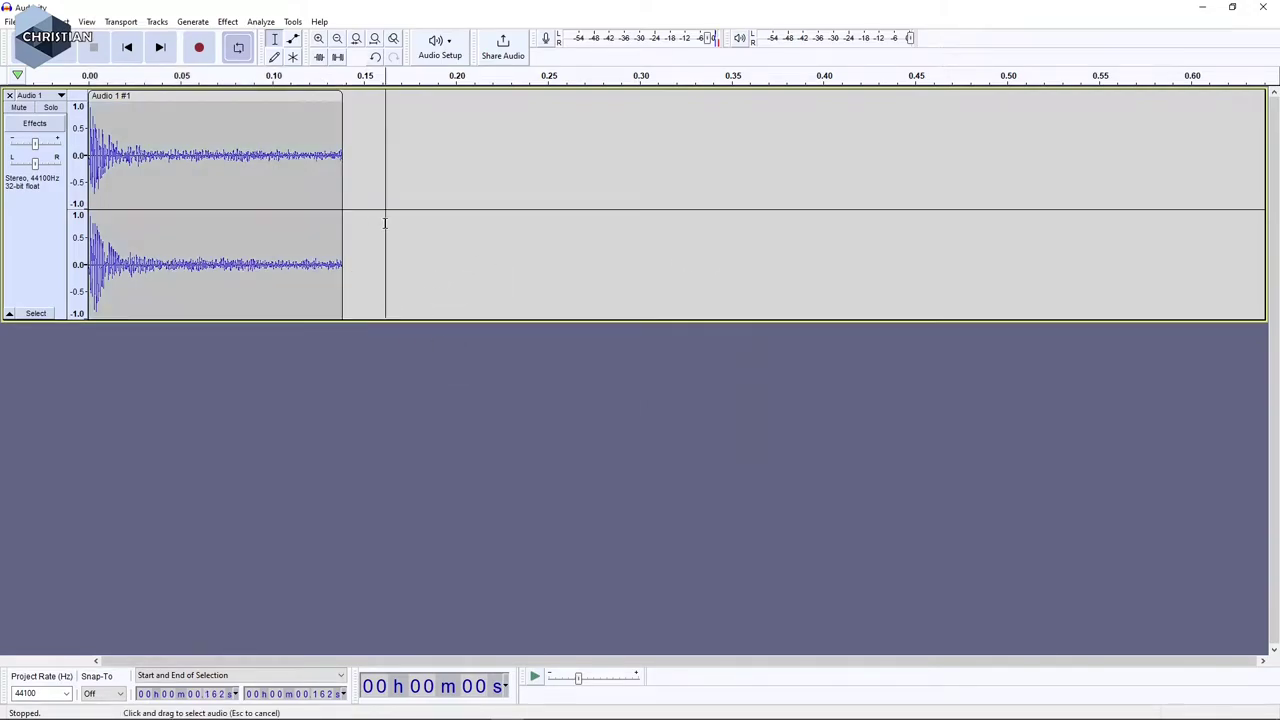
{"action": "left_click_drag", "start_coordinate": [350, 177], "coordinate": [142, 167]}
{"action": "left_click", "coordinate": [193, 22]}
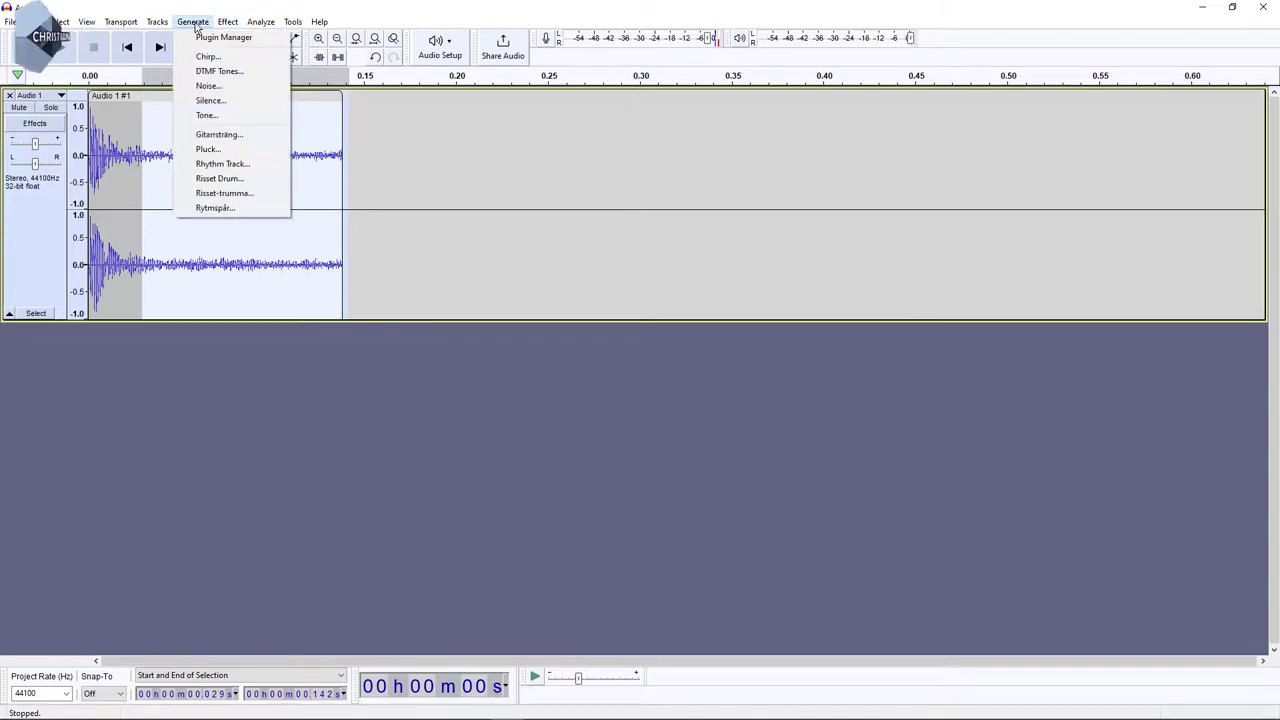
{"action": "mouse_move", "coordinate": [228, 22]}
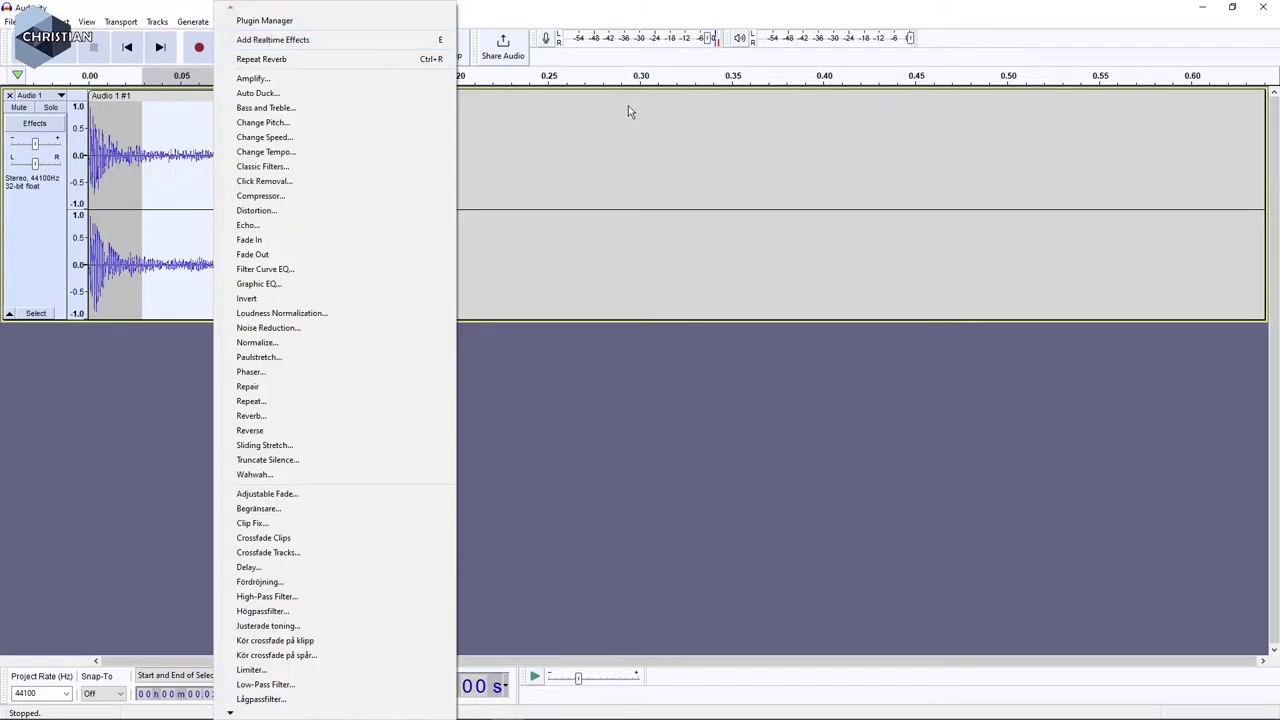
{"action": "left_click", "coordinate": [588, 20]}
{"action": "left_click", "coordinate": [290, 21]}
{"action": "mouse_move", "coordinate": [222, 24]}
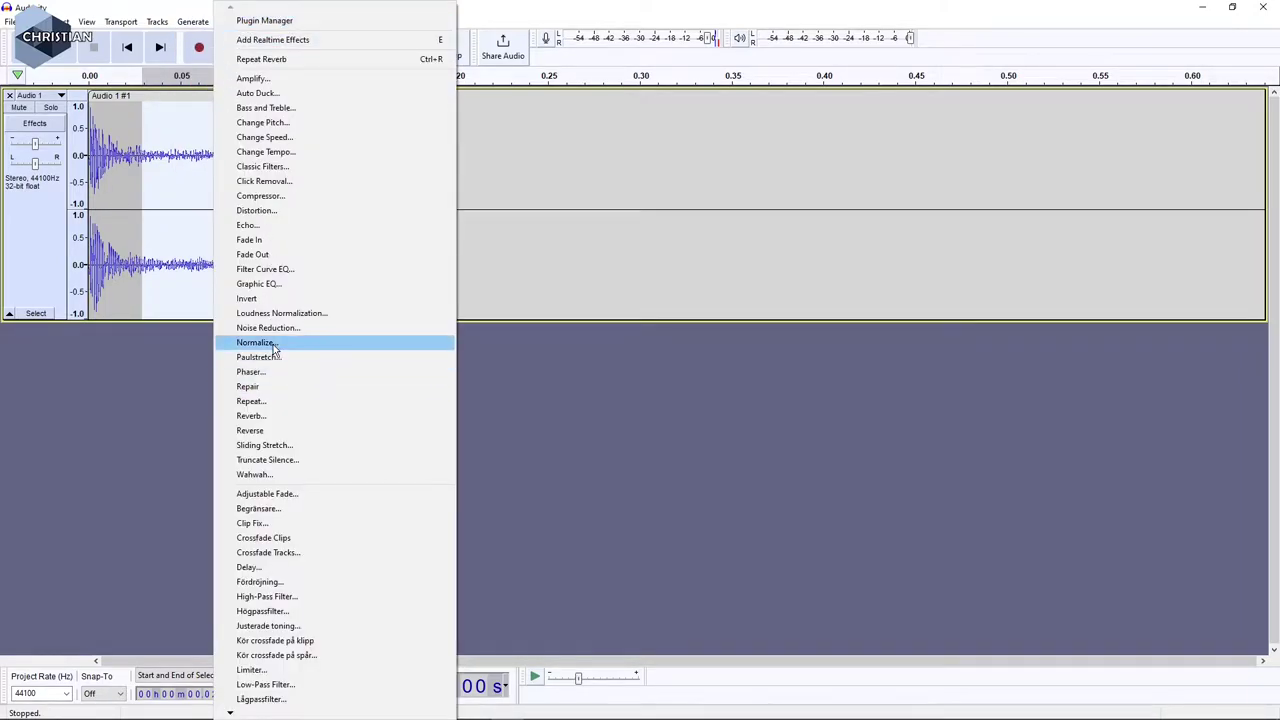
{"action": "left_click", "coordinate": [278, 255]}
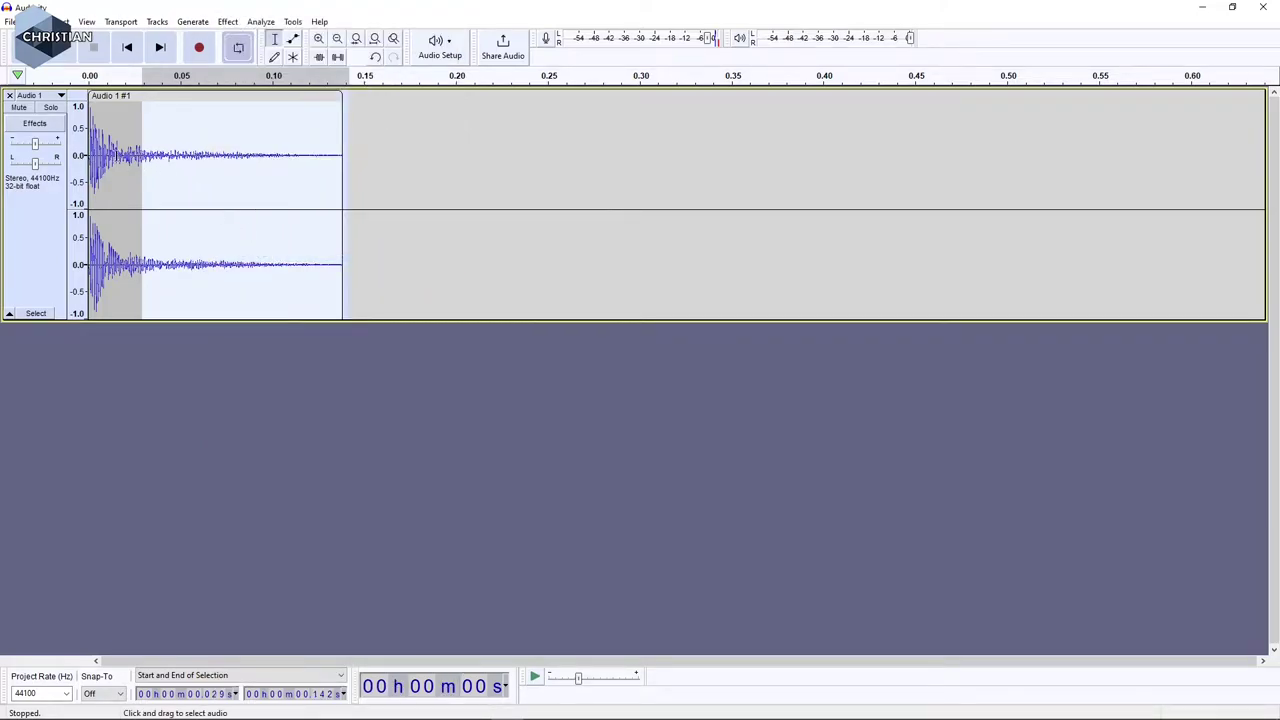
Step: Start exporting the audio as Ogg Vorbis and browse to the Assets/Sounds folder of the 1.3.7-Startpunkt project on the desktop
{"action": "left_click", "coordinate": [129, 153]}
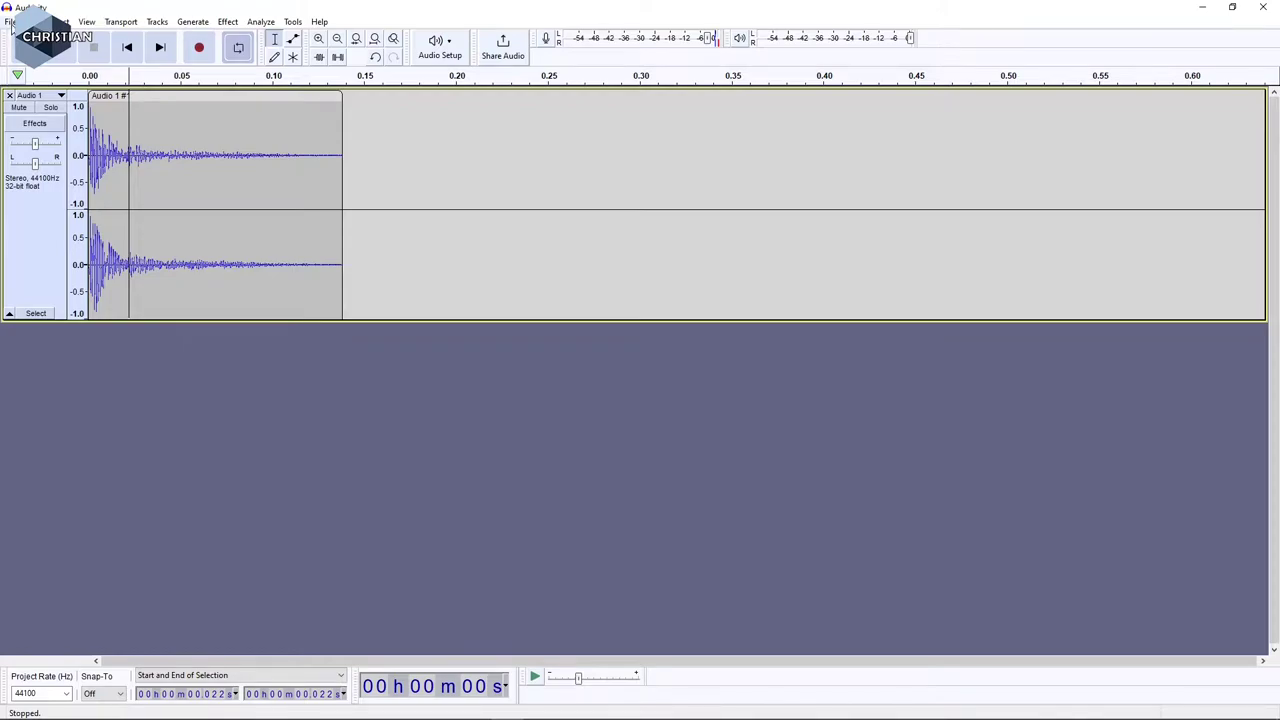
{"action": "left_click", "coordinate": [11, 24]}
{"action": "mouse_move", "coordinate": [74, 121]}
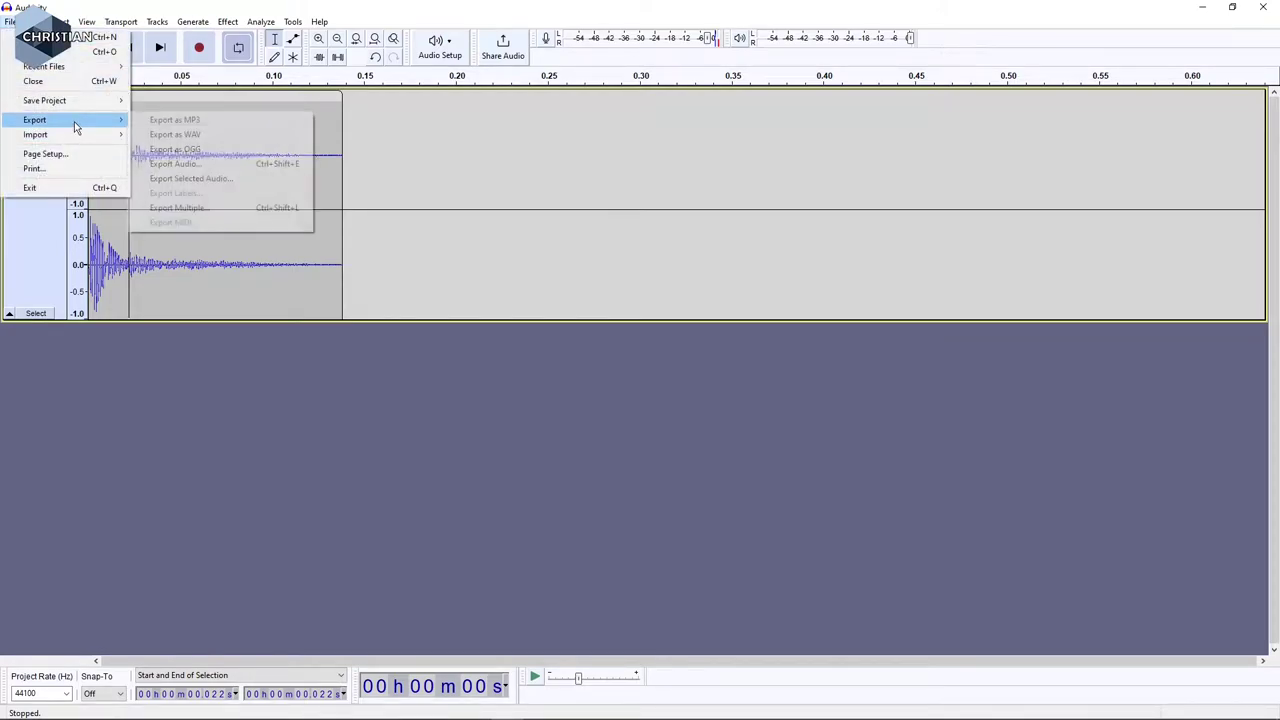
{"action": "left_click", "coordinate": [211, 152]}
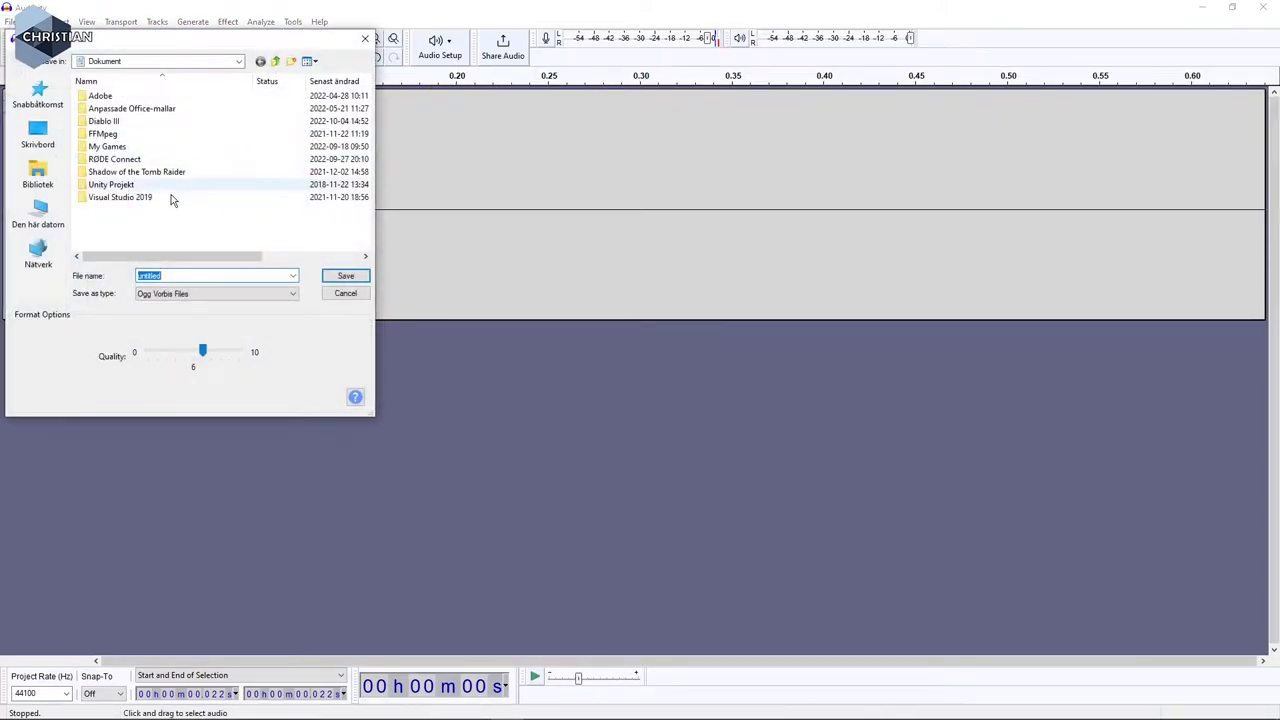
{"action": "left_click", "coordinate": [38, 135]}
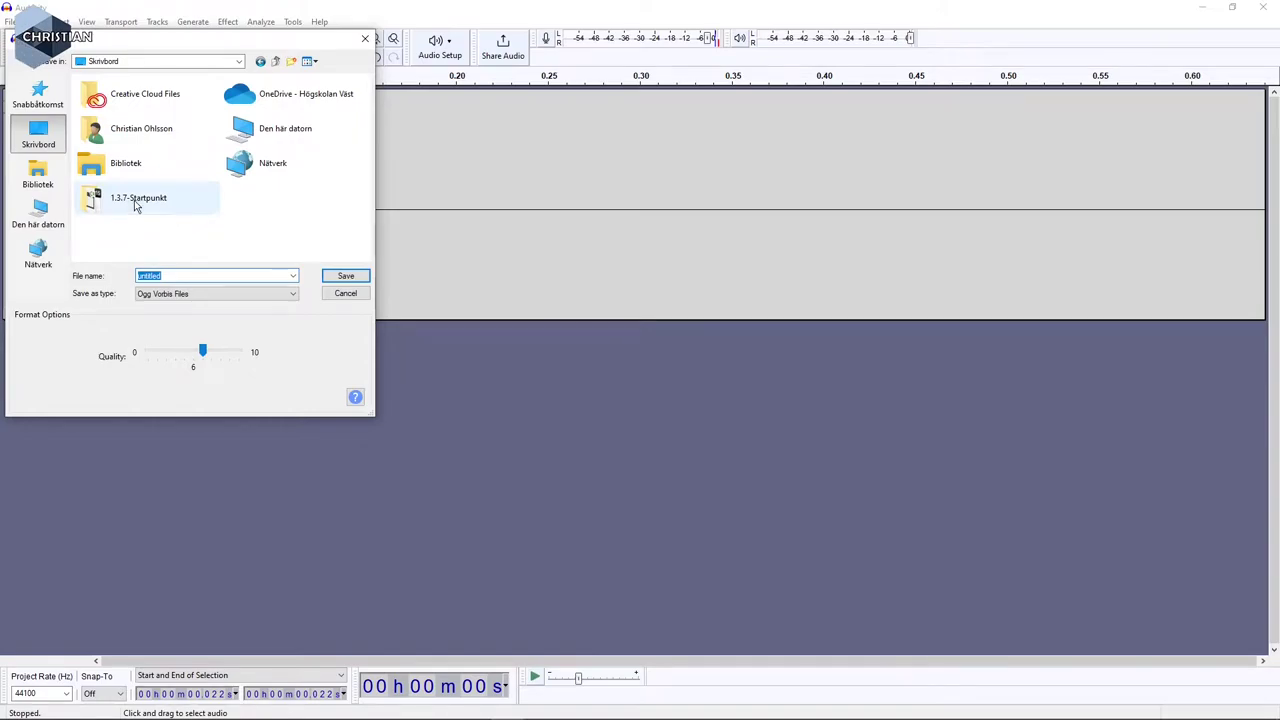
{"action": "double_click", "coordinate": [134, 200]}
{"action": "double_click", "coordinate": [100, 97]}
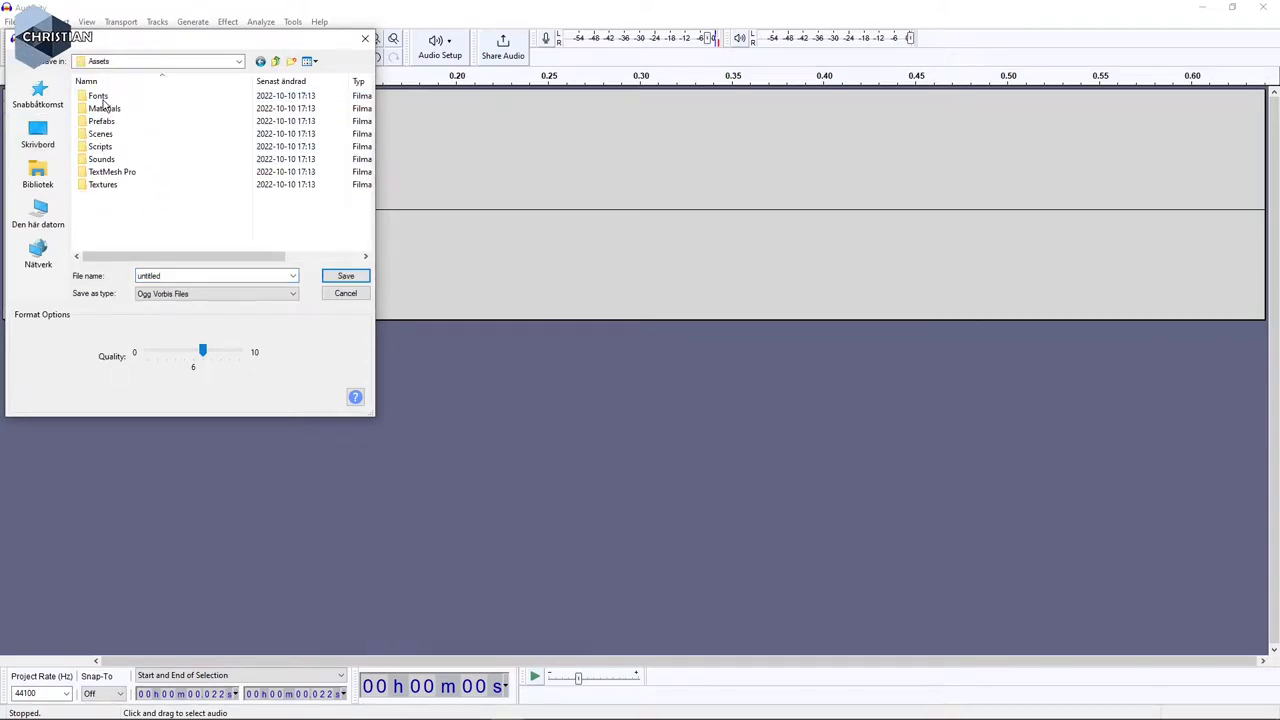
{"action": "left_click", "coordinate": [108, 161]}
{"action": "double_click", "coordinate": [108, 162]}
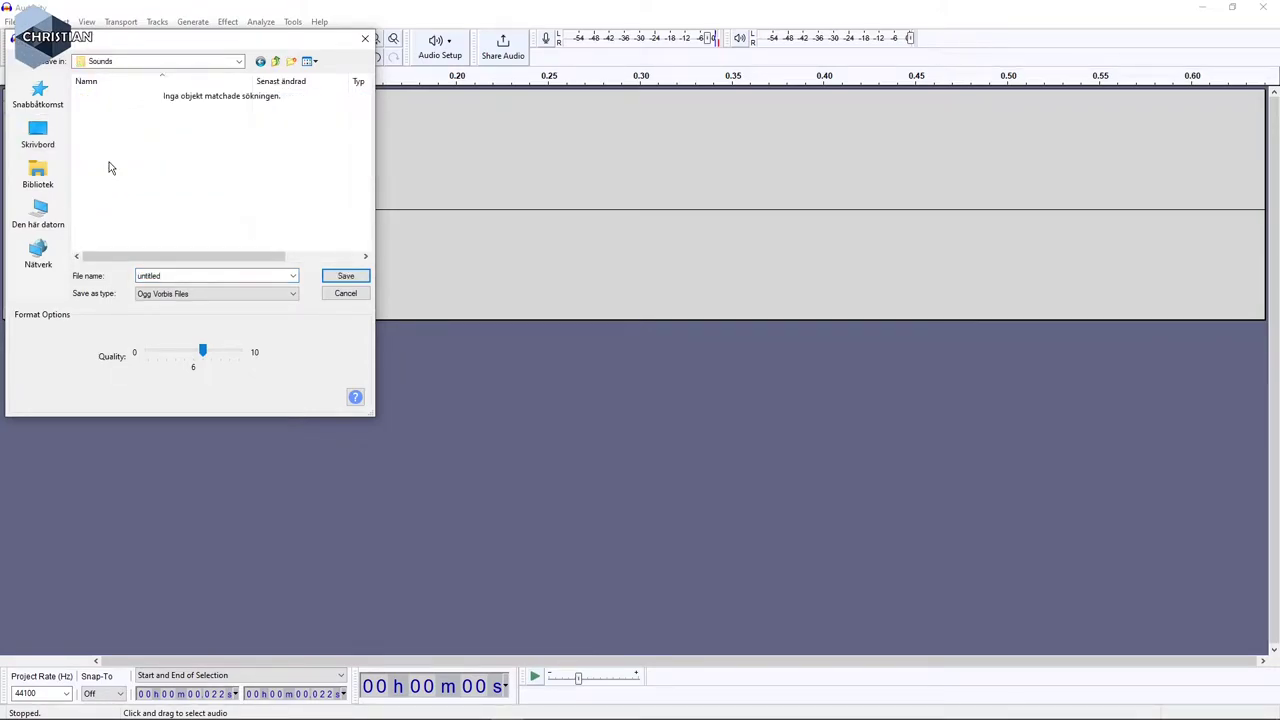
Step: Save the Ogg export as jumpsound and accept the metadata tags left blank
{"action": "double_click", "coordinate": [174, 276]}
{"action": "type", "text": "u"}
{"action": "type", "text": "umpsopund"}
{"action": "type", "text": "u"}
{"action": "left_click", "coordinate": [346, 277]}
{"action": "left_click", "coordinate": [449, 492]}
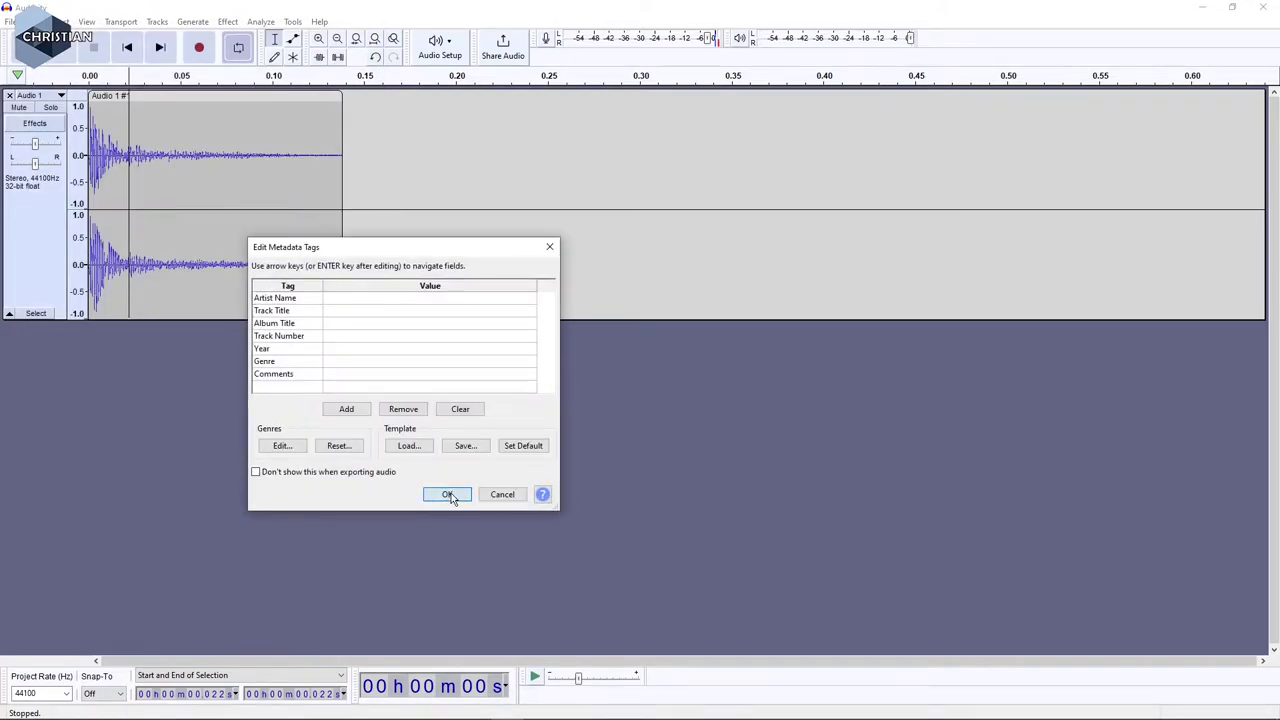
Step: Close Audacity without saving the project, and inspect the jumpsound and blip_remake clips in Unity's Sounds folder
{"action": "left_click", "coordinate": [1263, 8]}
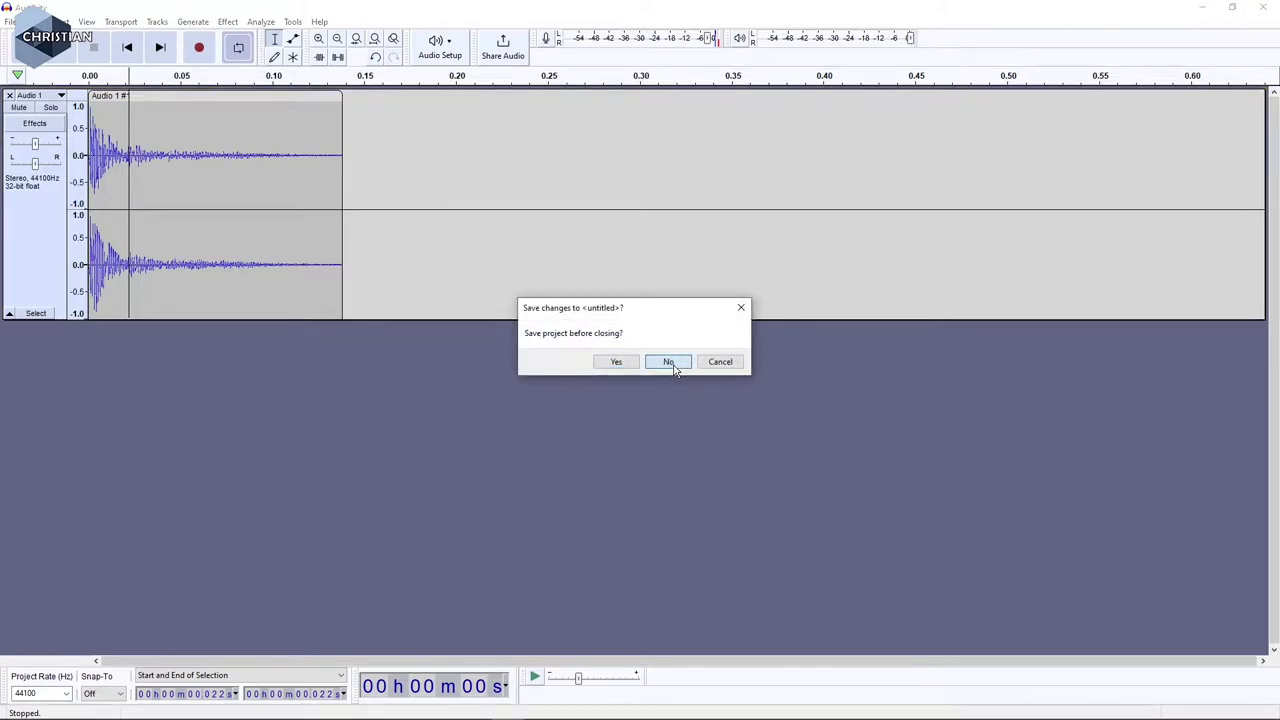
{"action": "left_click", "coordinate": [668, 363]}
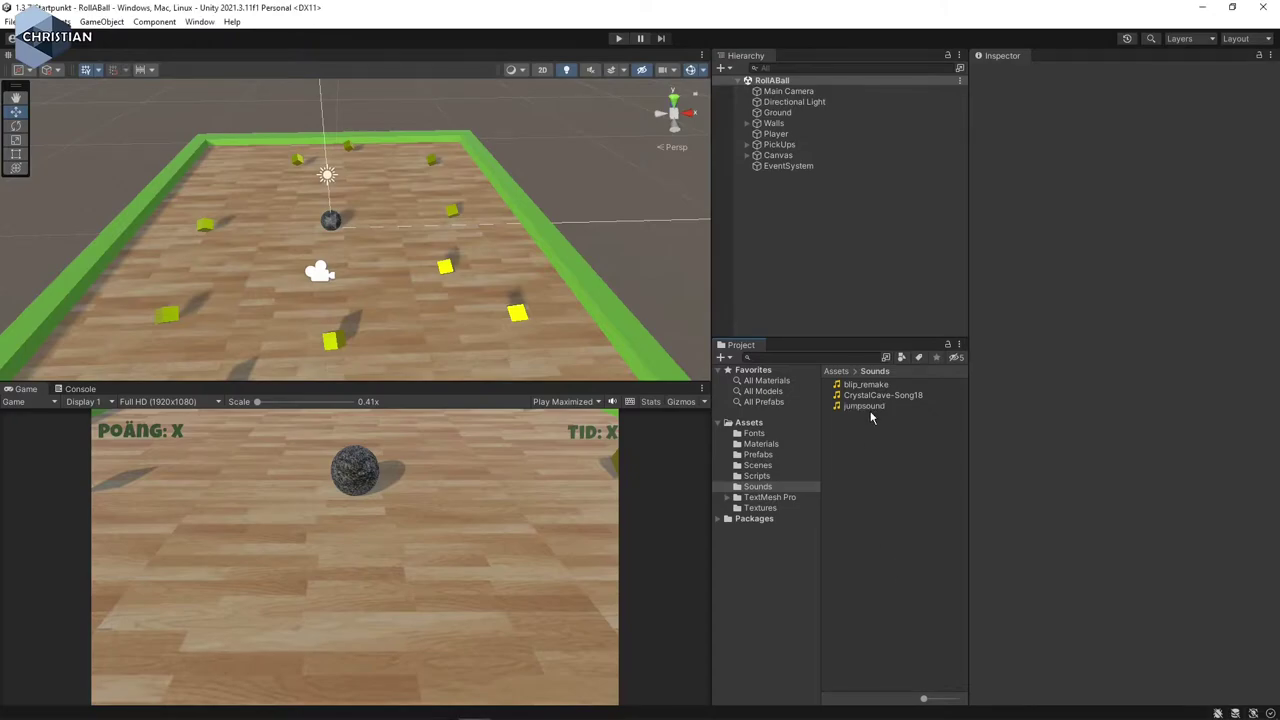
{"action": "left_click", "coordinate": [864, 406]}
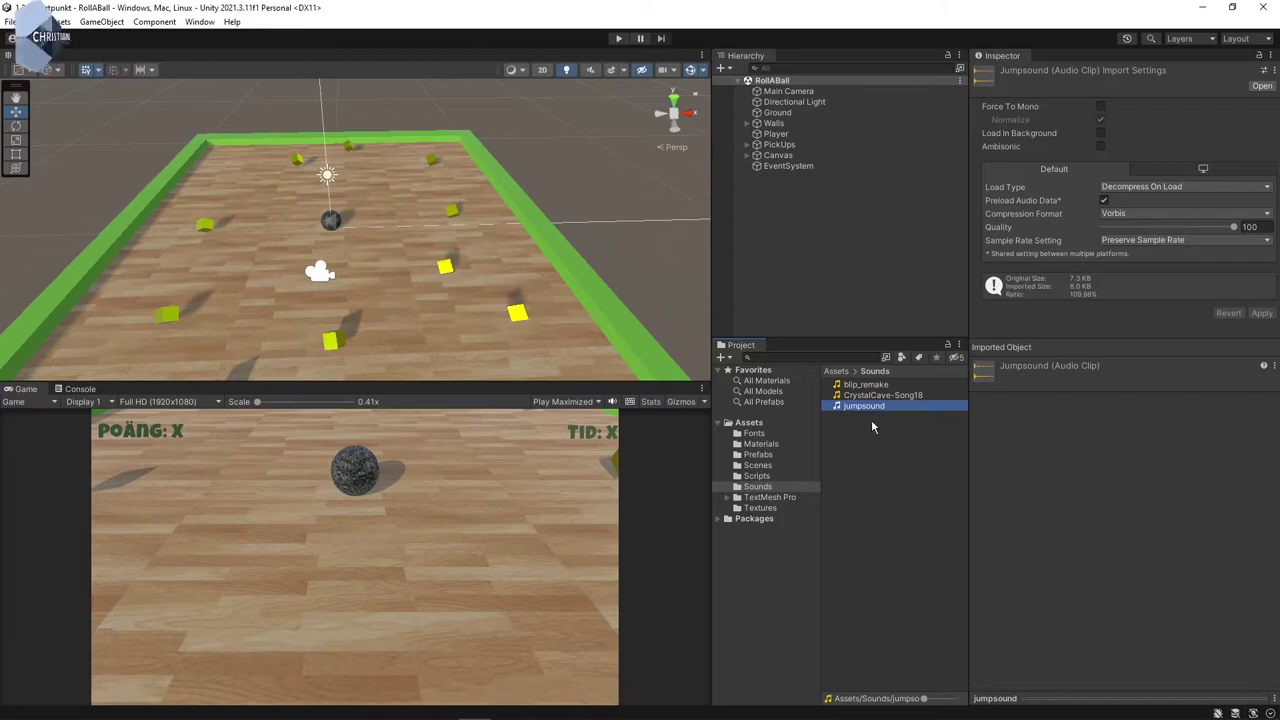
{"action": "left_click", "coordinate": [866, 385]}
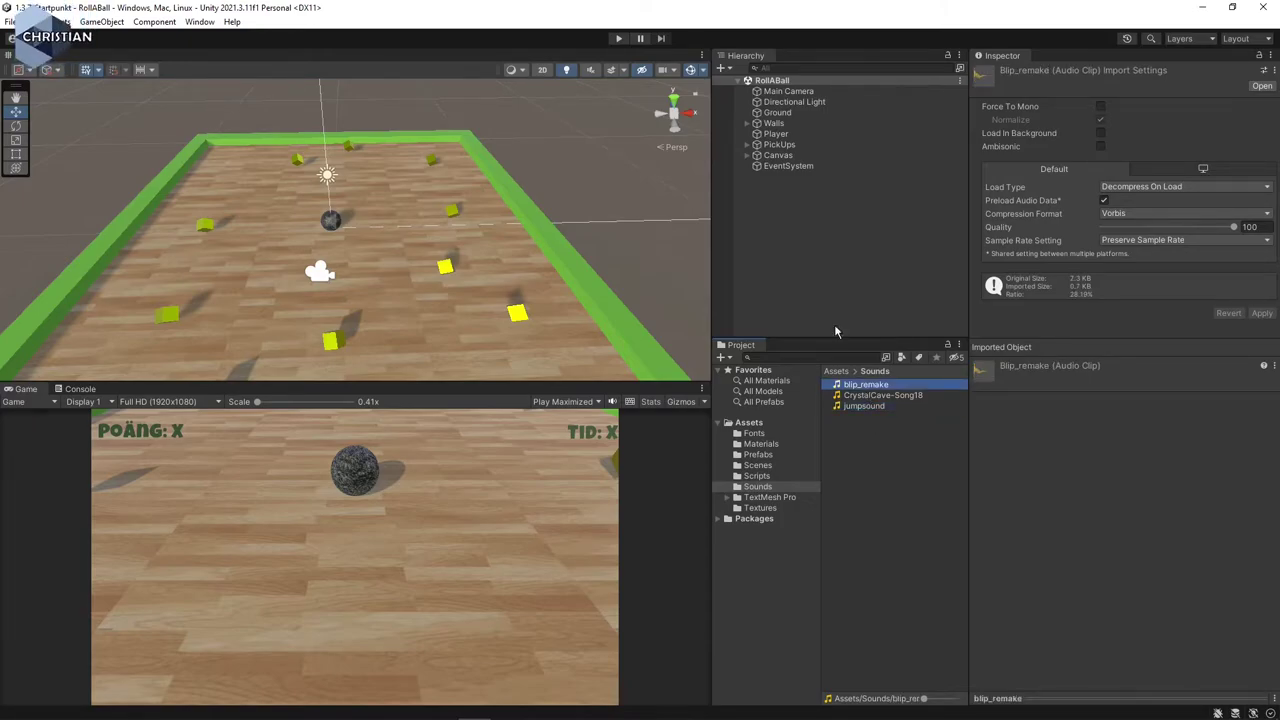
Step: Set the AudioClip of the Player's Audio Source to None and save the scene
{"action": "left_click", "coordinate": [776, 134]}
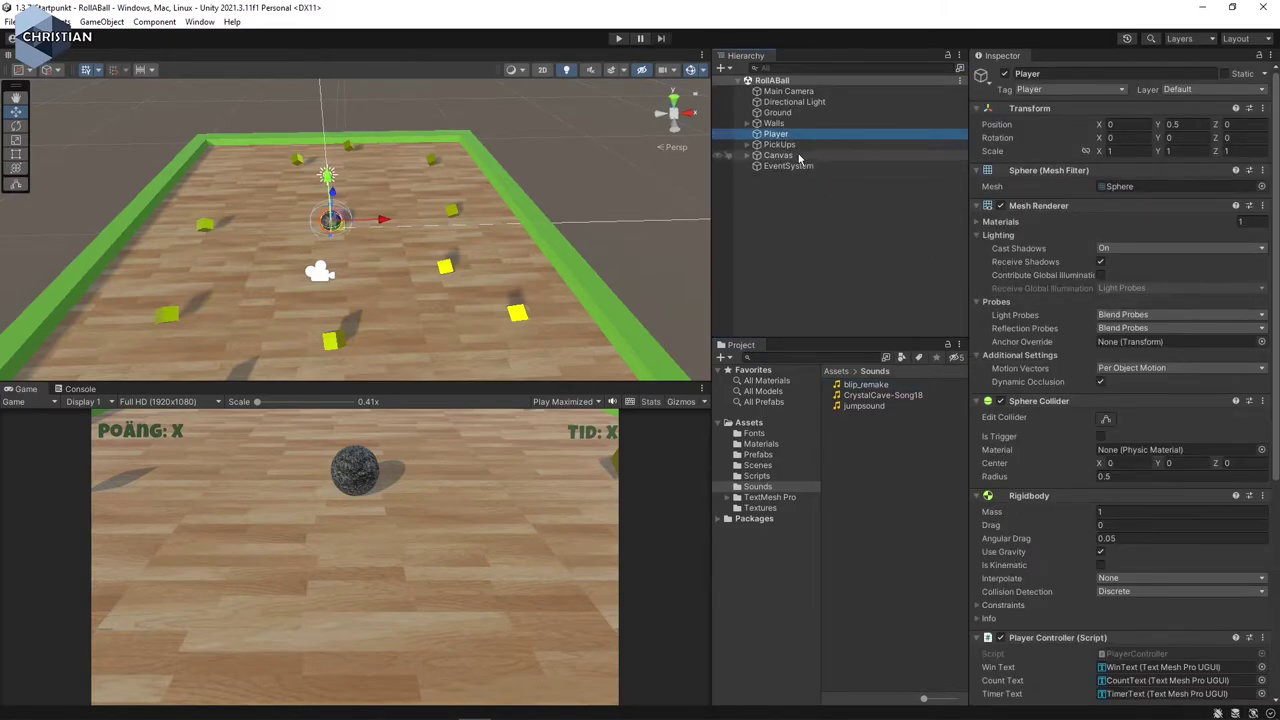
{"action": "scroll", "coordinate": [1110, 320], "scroll_direction": "down", "scroll_amount": 4}
{"action": "scroll", "coordinate": [1132, 330], "scroll_direction": "down", "scroll_amount": 1}
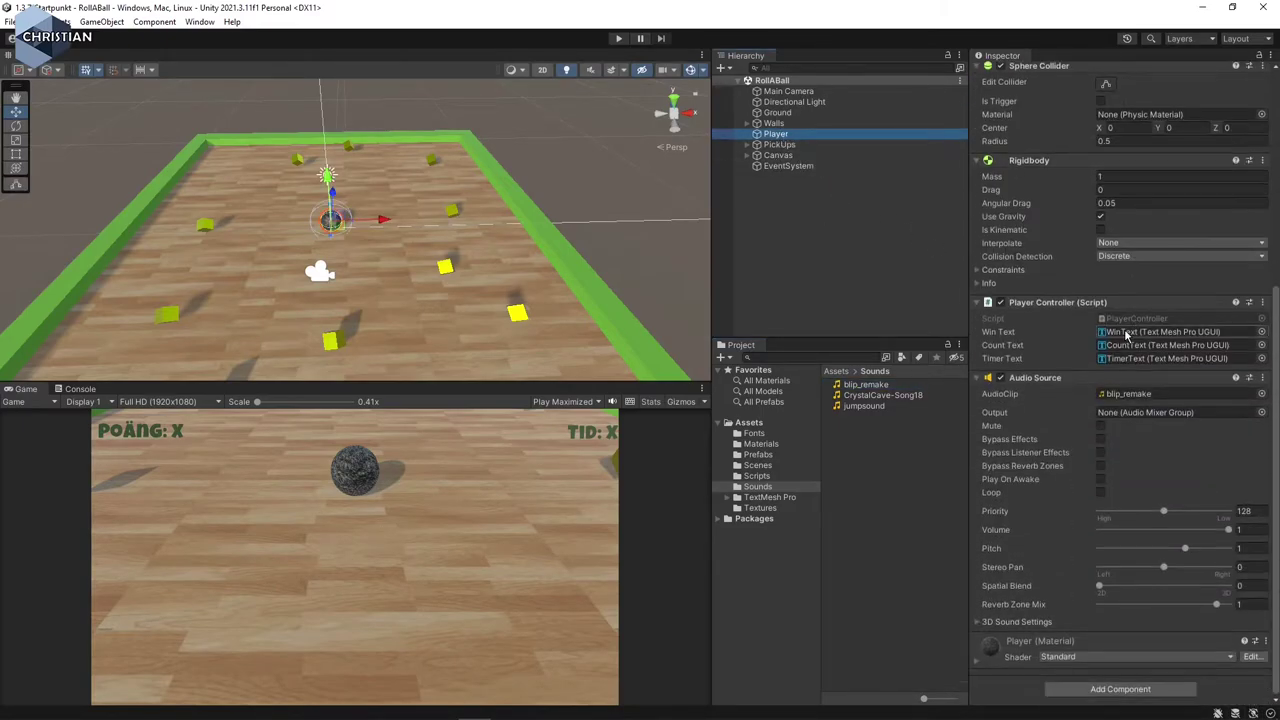
{"action": "left_click", "coordinate": [1262, 394]}
{"action": "left_click", "coordinate": [1180, 448]}
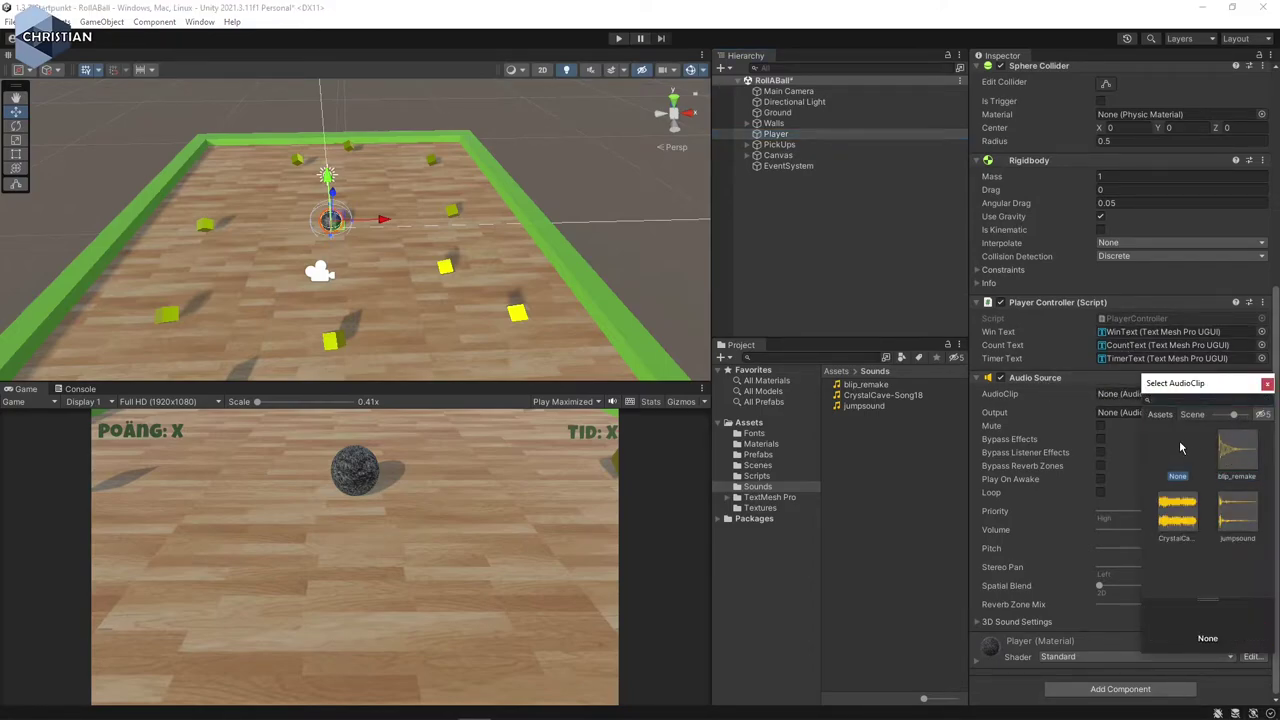
{"action": "left_click", "coordinate": [1267, 385]}
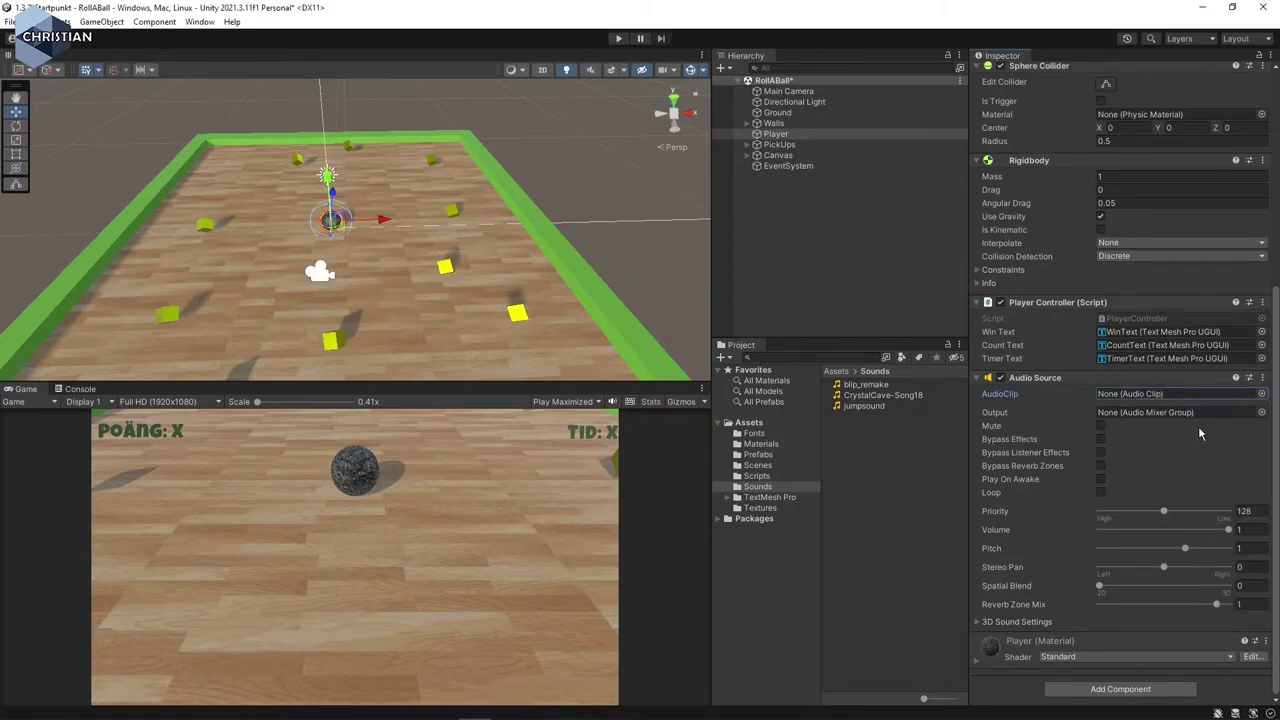
{"action": "key", "text": "ctrl+s"}
Step: Open the PlayerController script attached to the Player
{"action": "double_click", "coordinate": [1133, 318]}
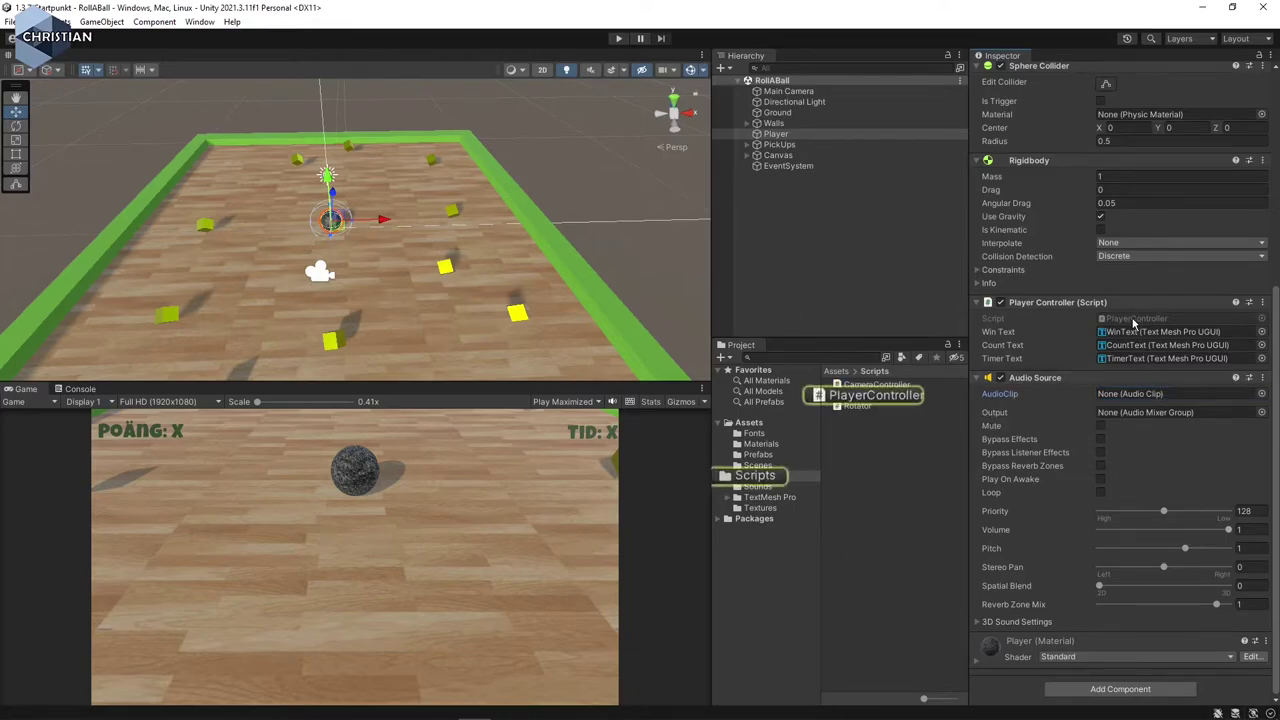